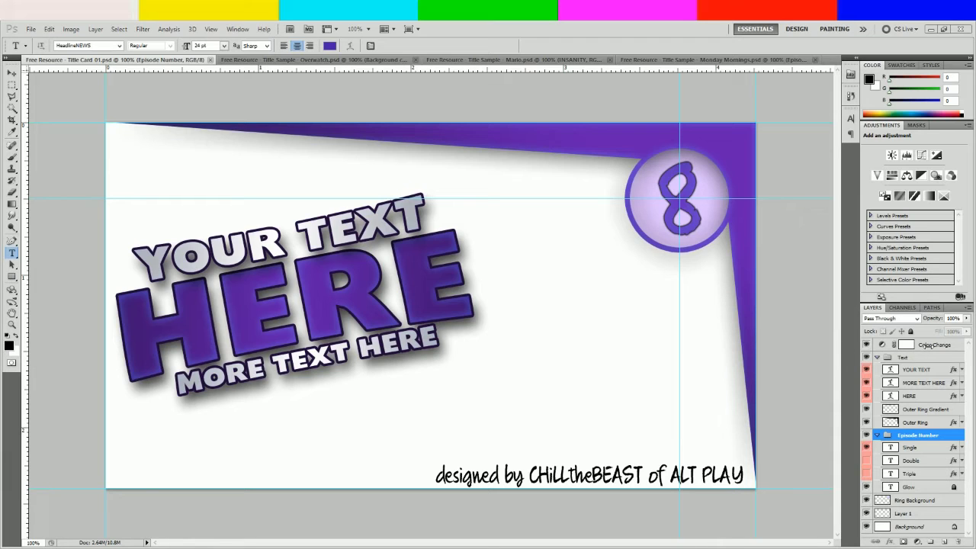
# - Shift the Color Change layer's hue from purple through blue and green until the card turns red
pyautogui.click(928, 346)
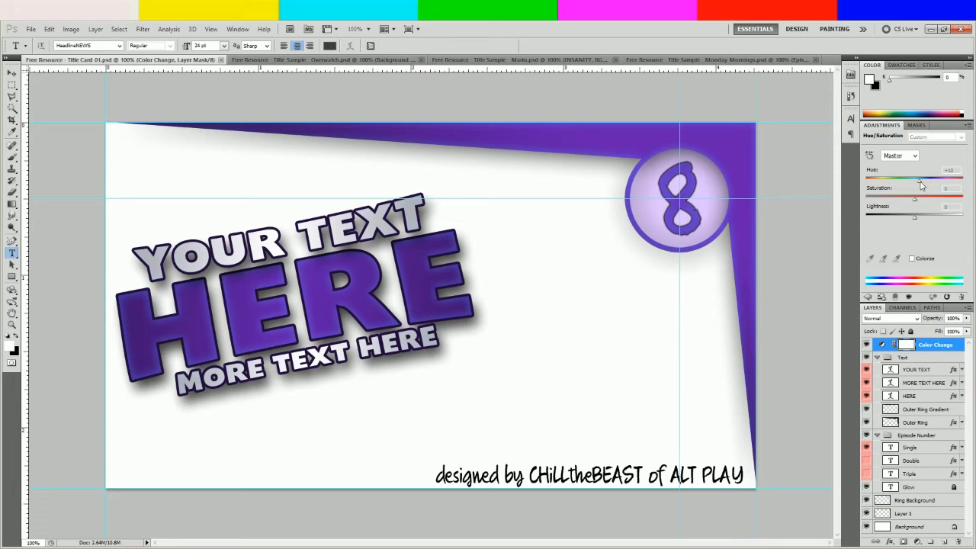
pyautogui.moveTo(921, 179); pyautogui.dragTo(896, 180)
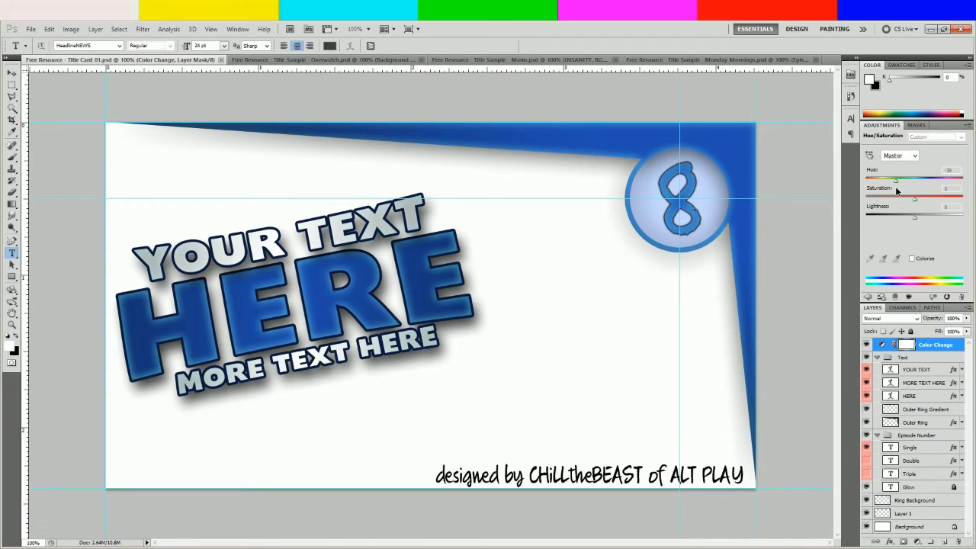
pyautogui.moveTo(897, 180)
pyautogui.mouseDown()
pyautogui.moveTo(867, 179)
pyautogui.moveTo(956, 180)
pyautogui.moveTo(948, 179)
pyautogui.mouseUp()
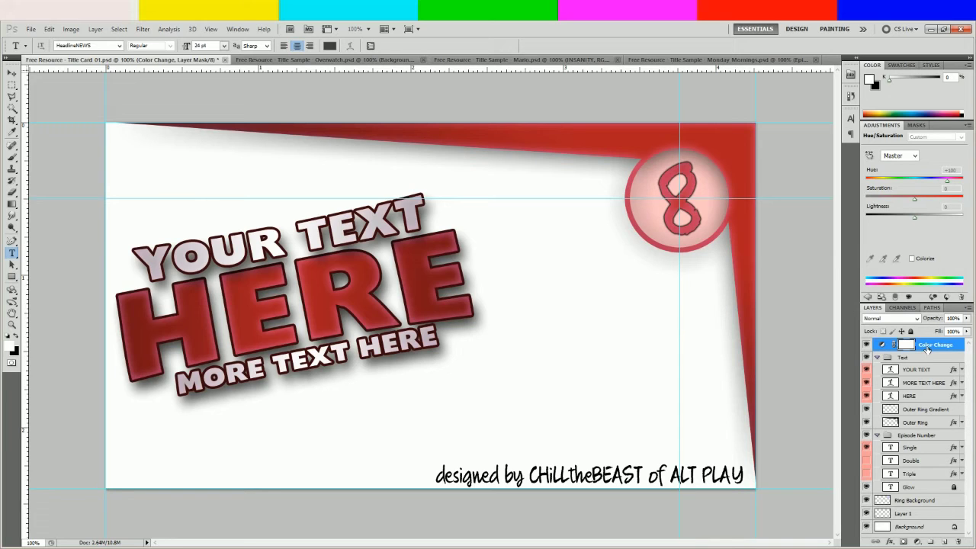
pyautogui.doubleClick(926, 345)
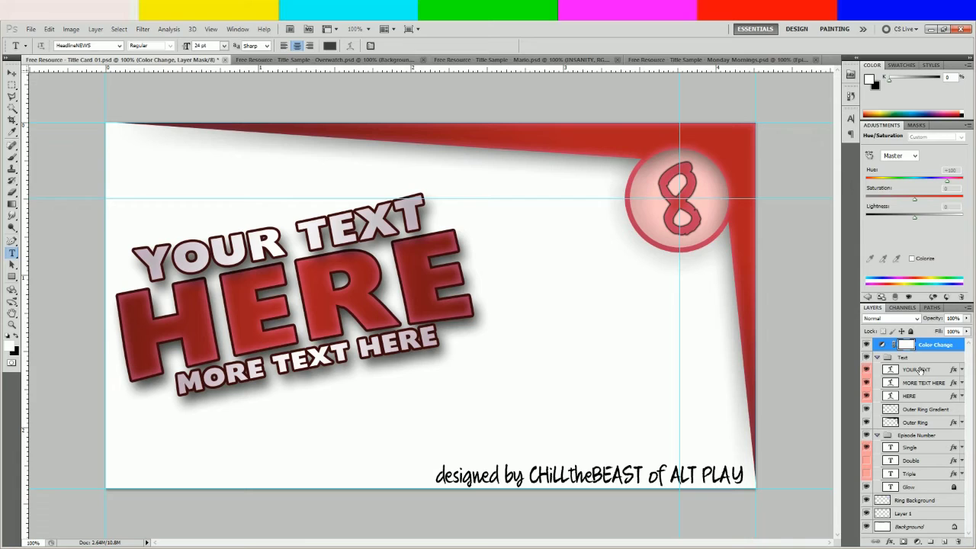
pyautogui.click(917, 369)
pyautogui.click(13, 73)
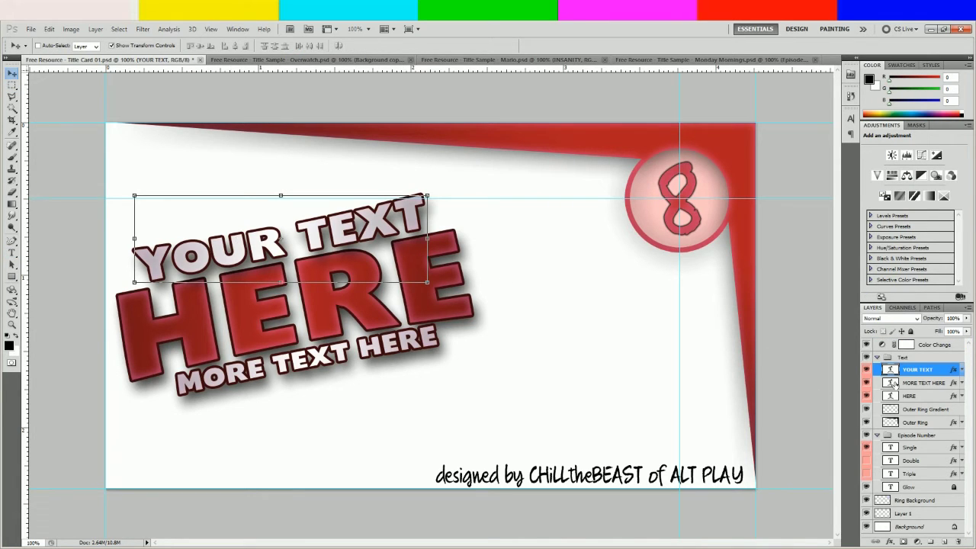
pyautogui.click(920, 383)
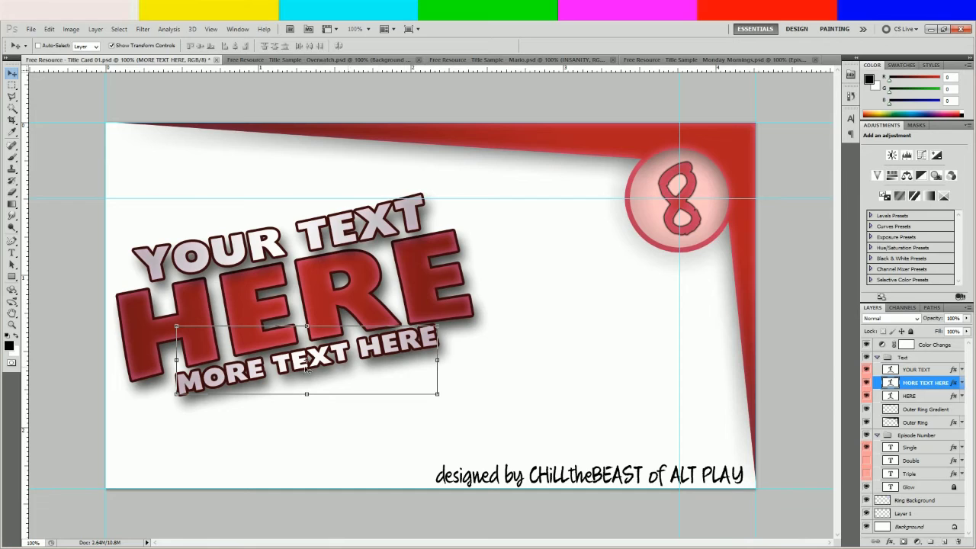
pyautogui.click(914, 395)
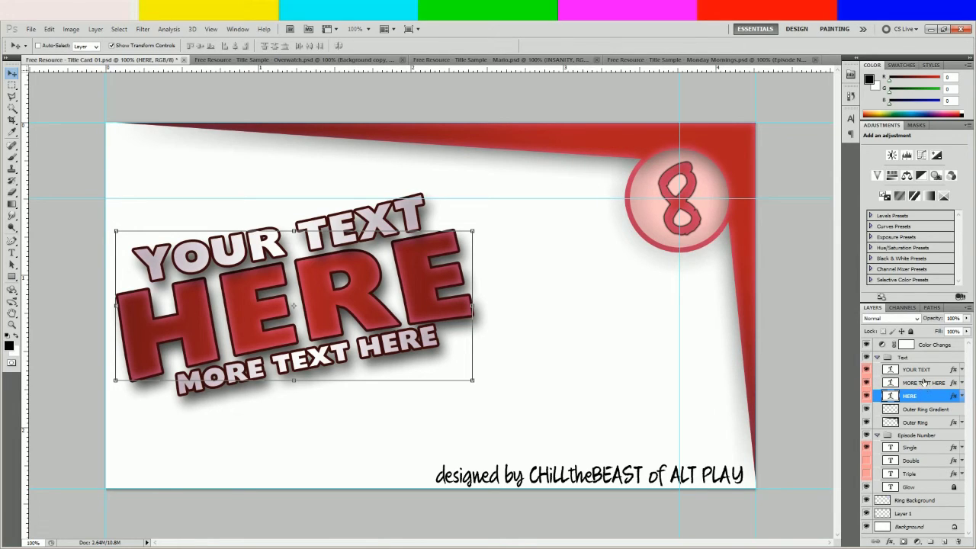
pyautogui.click(926, 371)
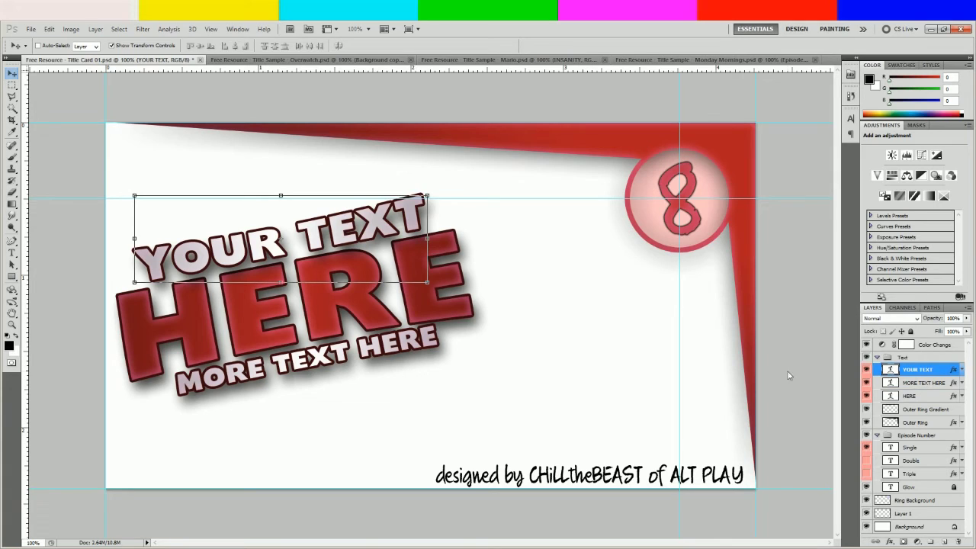
# - Retype the top YOUR TEXT line as RESOURCE
pyautogui.press('t')
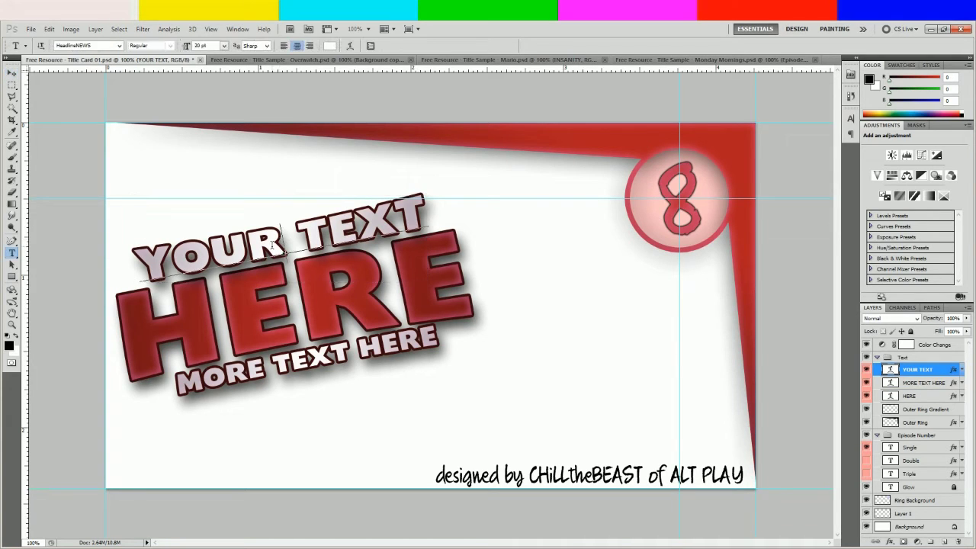
pyautogui.doubleClick(280, 242)
pyautogui.click(458, 259)
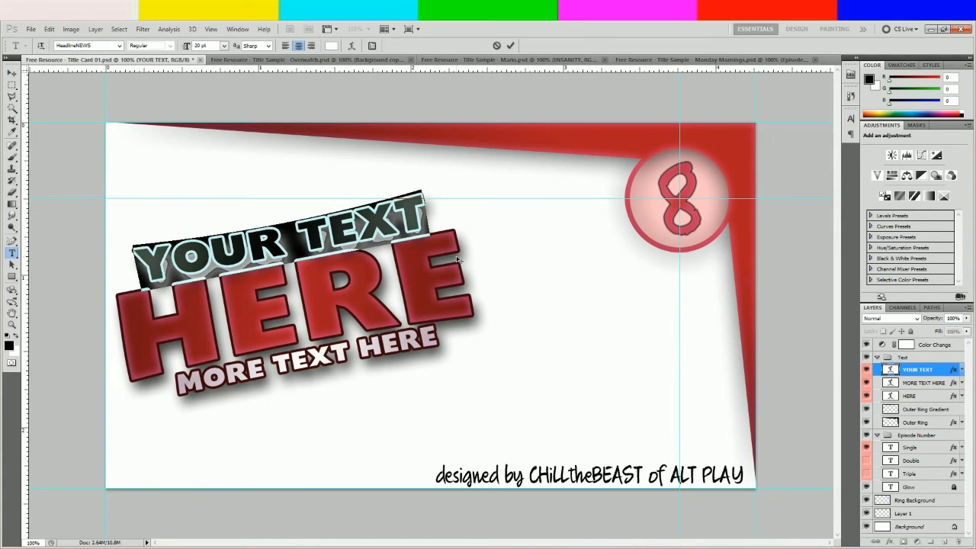
pyautogui.write('RESOURCE')
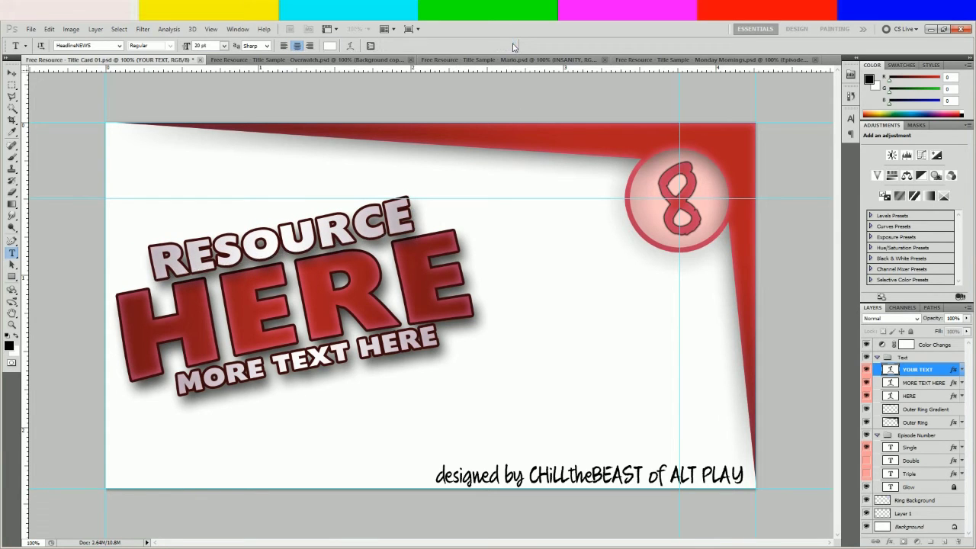
pyautogui.click(511, 45)
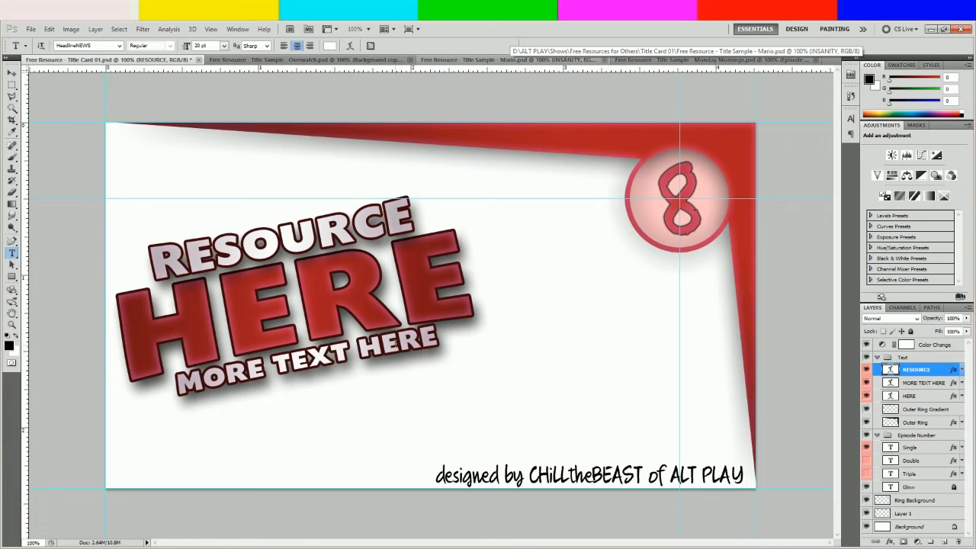
# - Retype the MORE TEXT HERE line as FREE DOWNLOAD, correcting a typo
pyautogui.doubleClick(379, 345)
pyautogui.hotkey('ctrl', 'a')
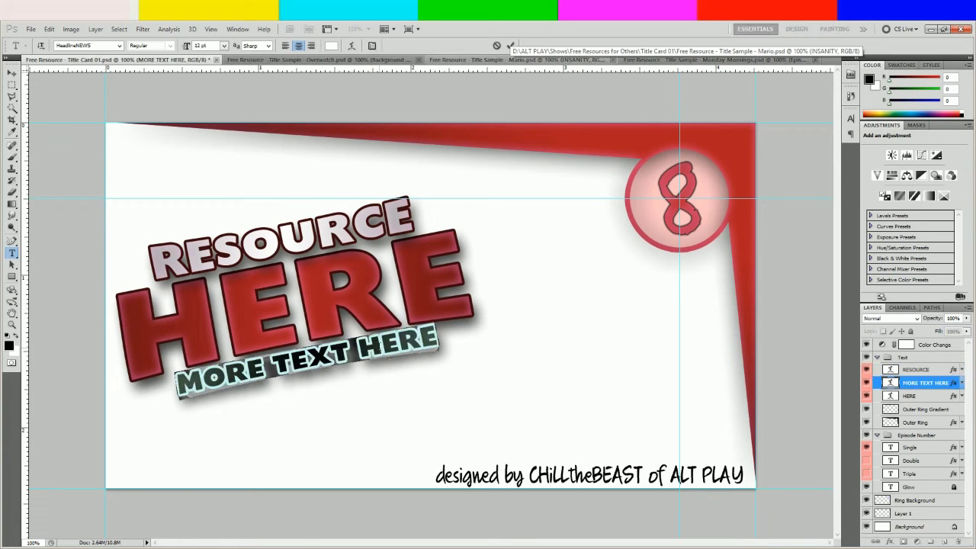
pyautogui.write('FREE')
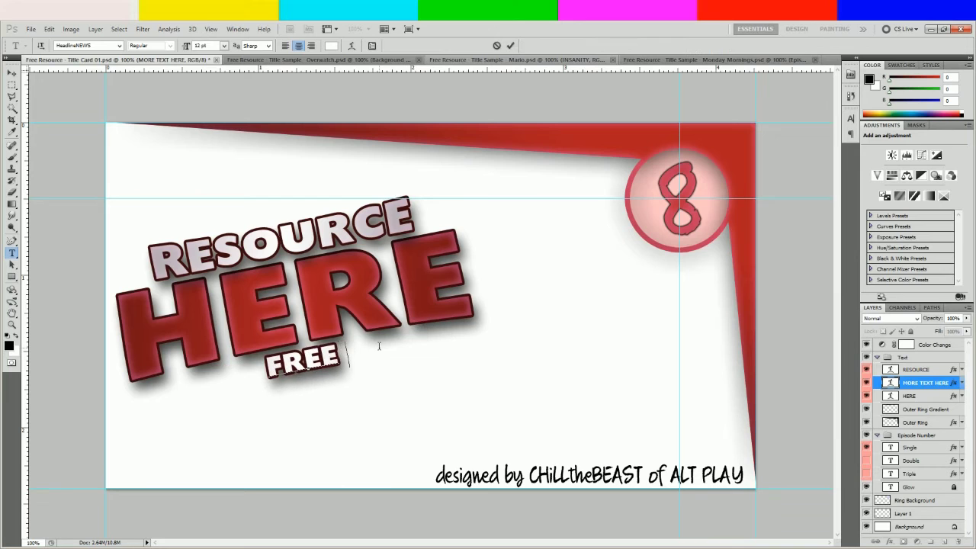
pyautogui.write(' REOUSD')
pyautogui.press('BackSpace')
pyautogui.press('BackSpace')
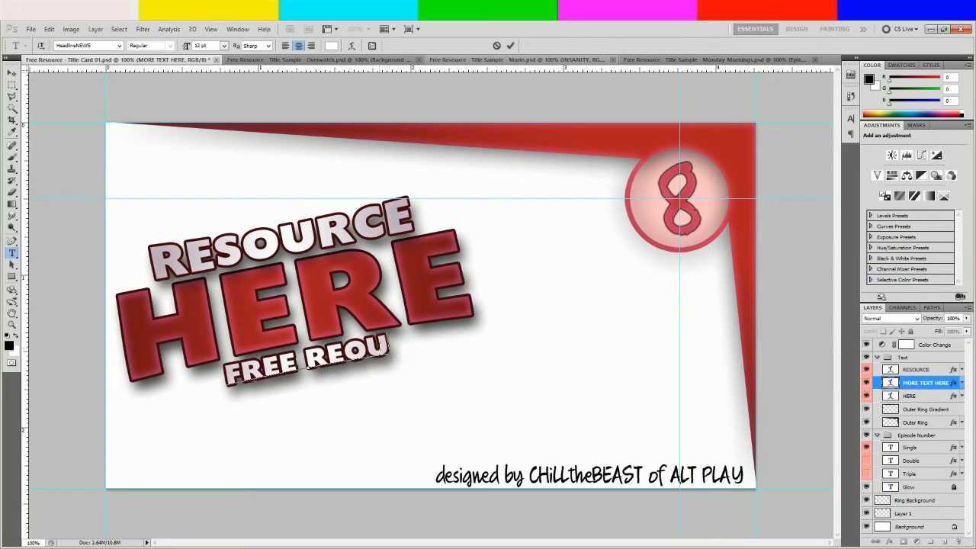
pyautogui.press('BackSpace')
pyautogui.press('BackSpace')
pyautogui.press('BackSpace')
pyautogui.press('BackSpace')
pyautogui.write('DOWN')
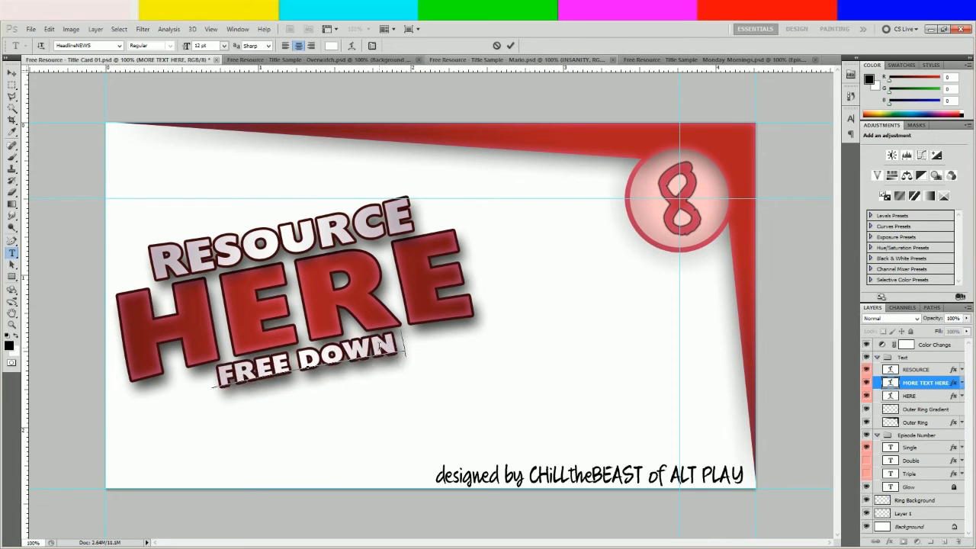
pyautogui.write('LOAD')
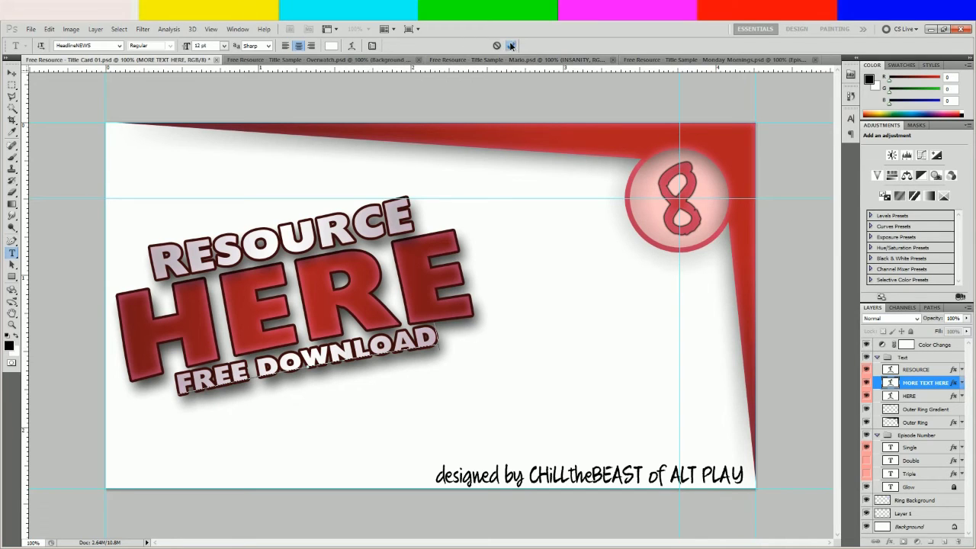
pyautogui.click(511, 45)
# - Replace the HERE headline text with THUMBNAIL
pyautogui.click(472, 289)
pyautogui.hotkey('ctrl', 'a')
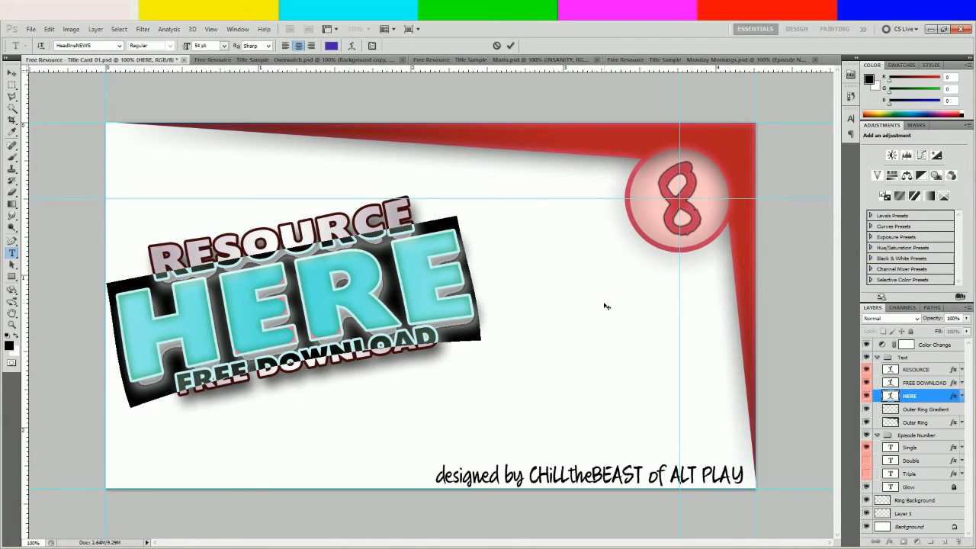
pyautogui.click(511, 45)
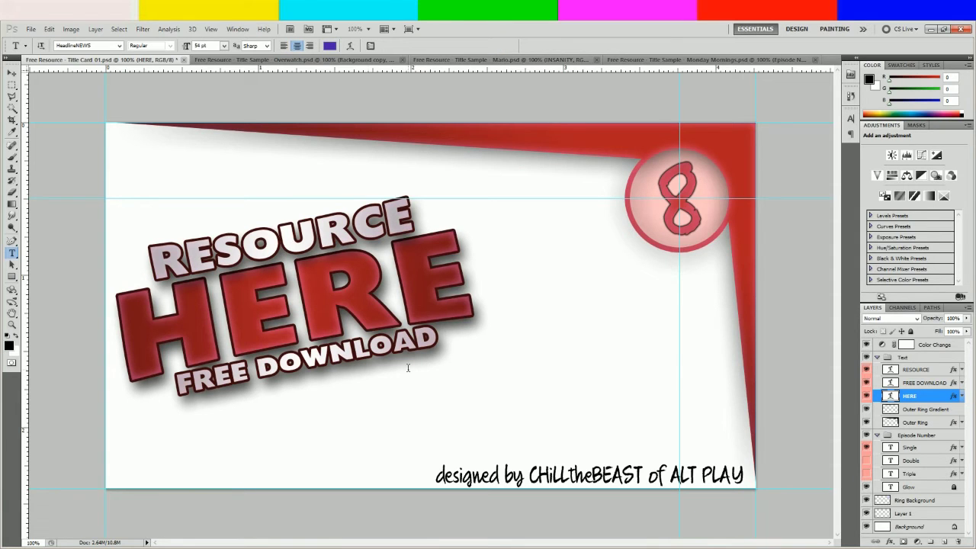
# - Resize the THUMBNAIL headline, trying 30 pt before settling on 24 pt
pyautogui.doubleClick(319, 304)
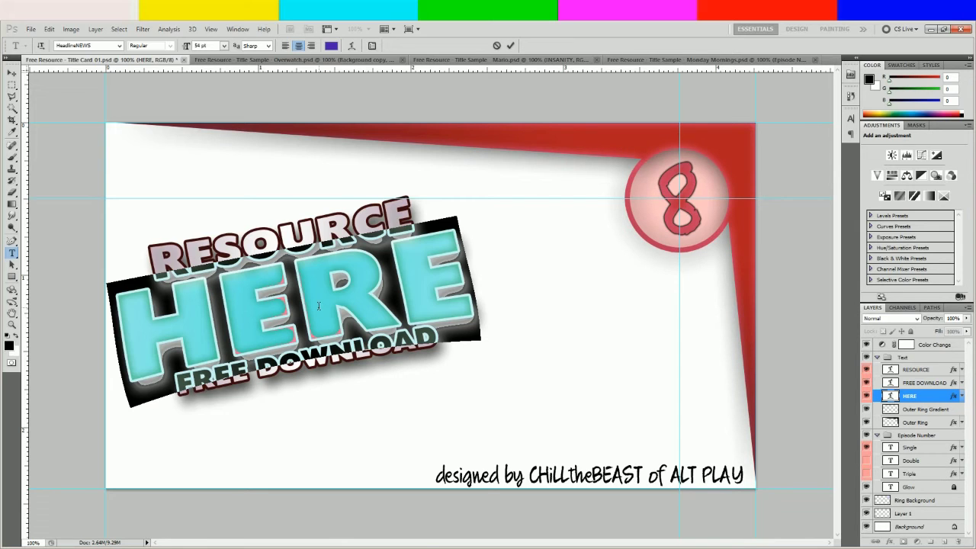
pyautogui.write('THUMB')
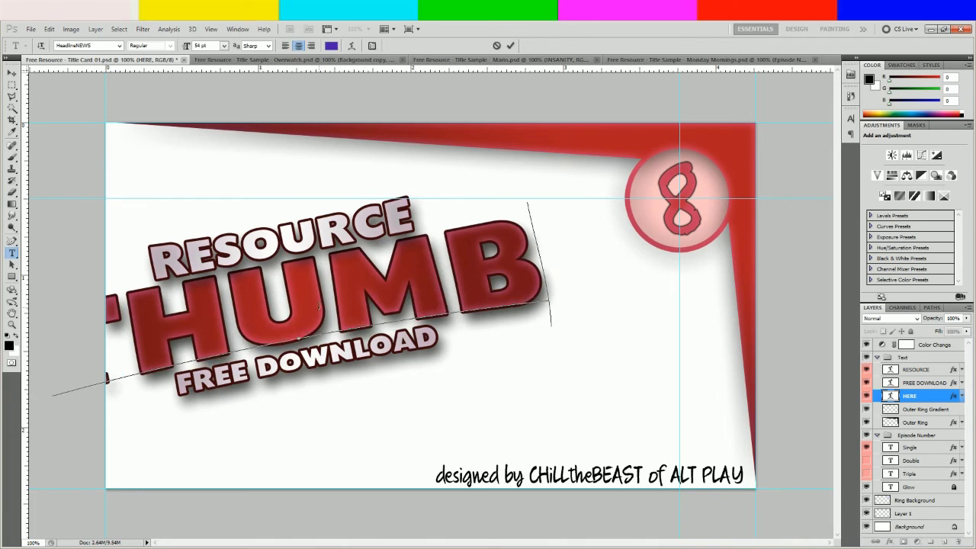
pyautogui.write('NAIL')
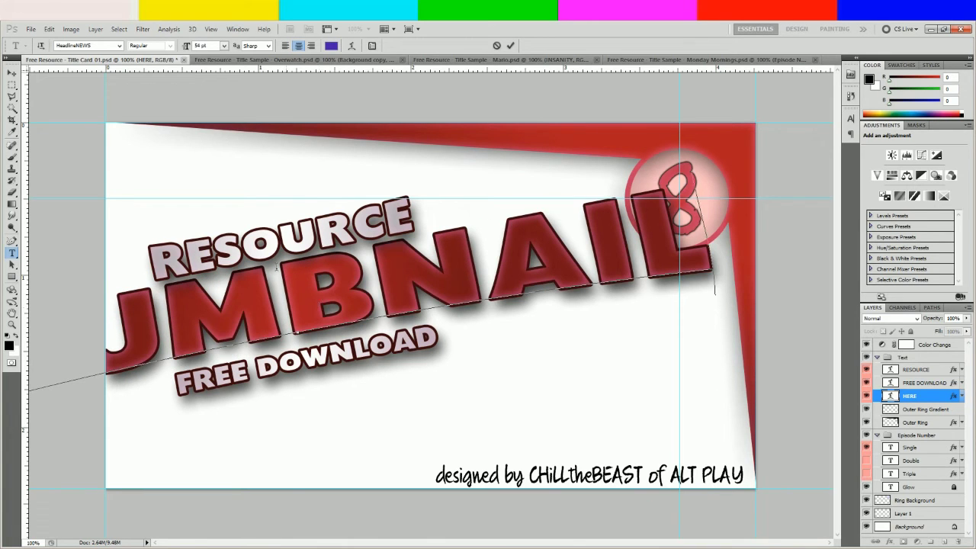
pyautogui.click(224, 46)
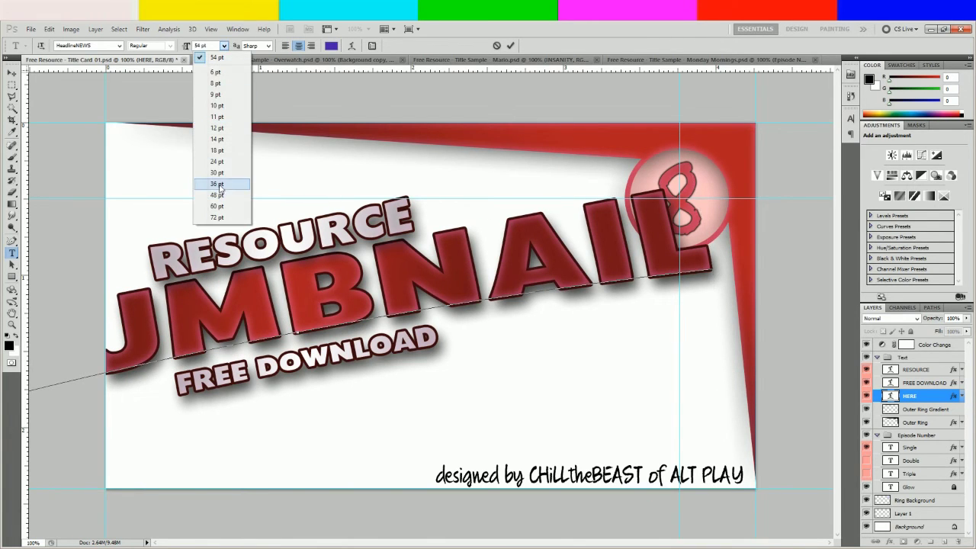
pyautogui.click(217, 173)
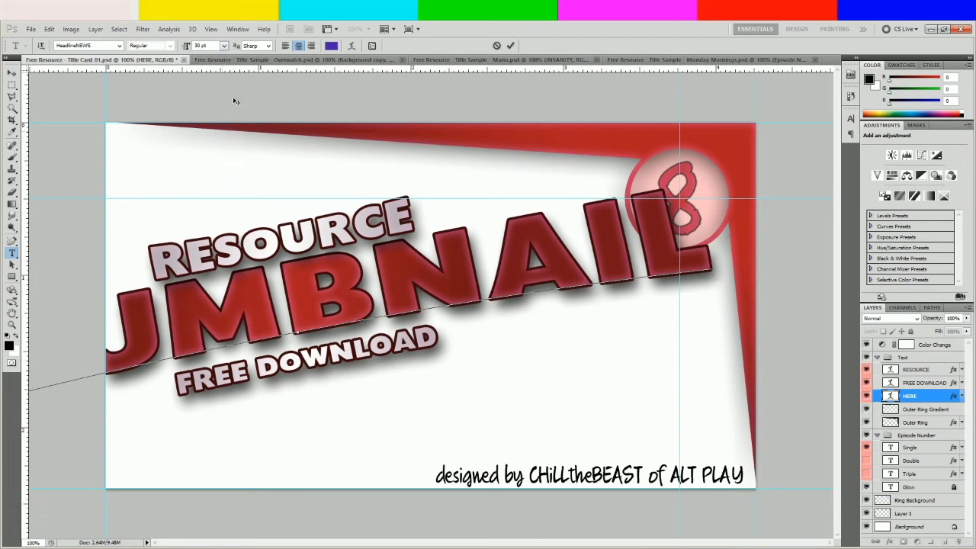
pyautogui.hotkey('ctrl', 'z')
pyautogui.click(224, 46)
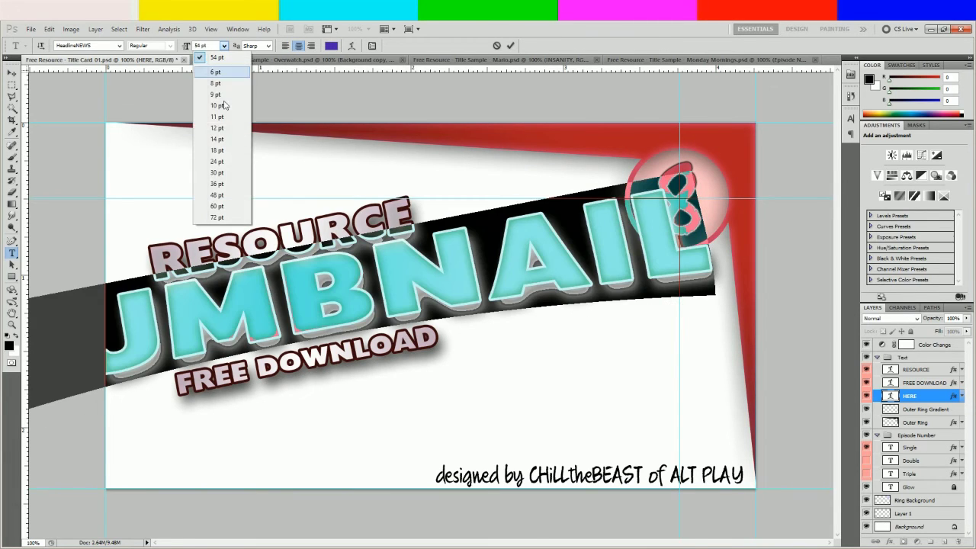
pyautogui.click(217, 173)
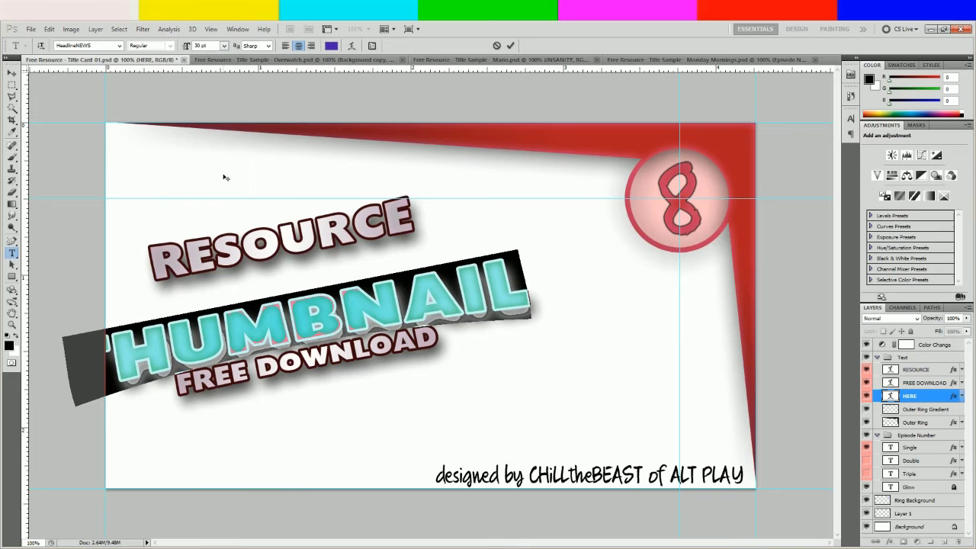
pyautogui.click(224, 46)
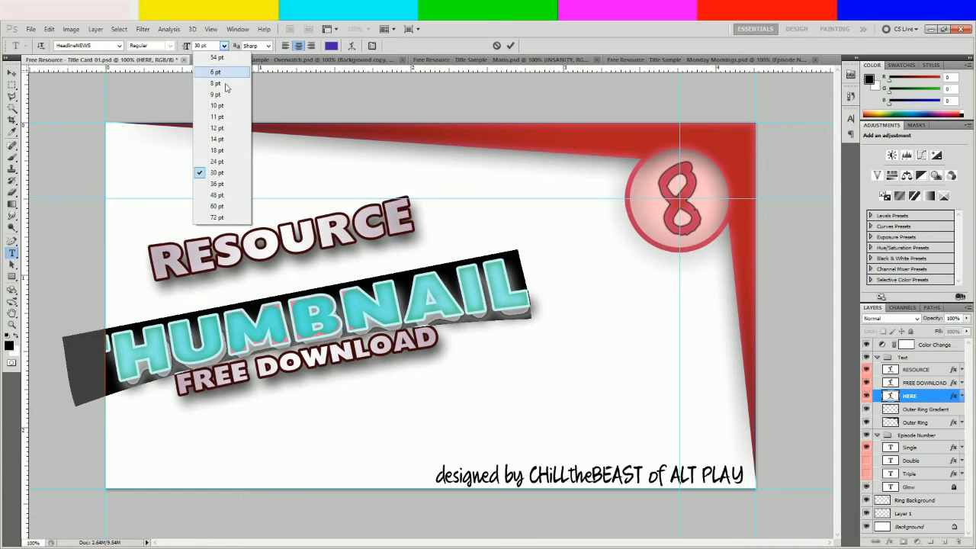
pyautogui.click(222, 161)
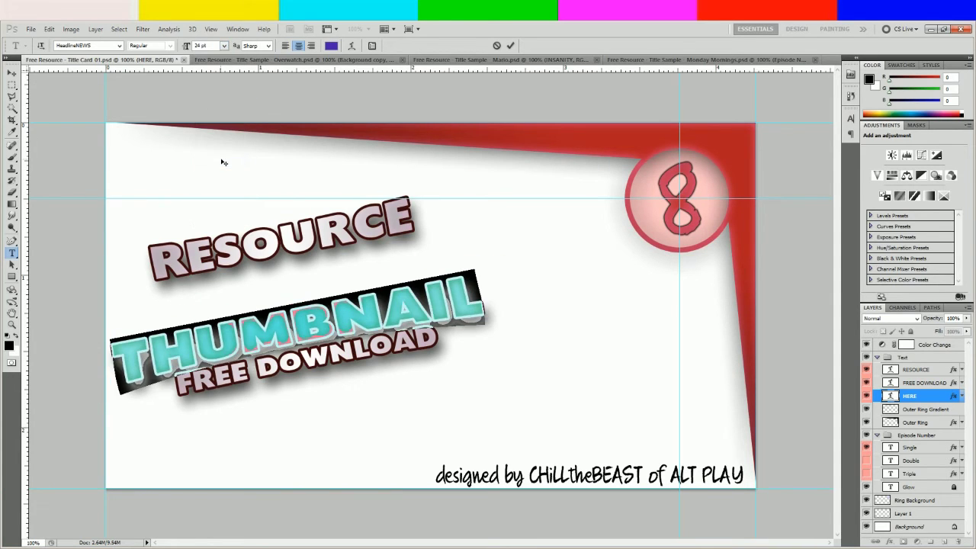
pyautogui.click(510, 46)
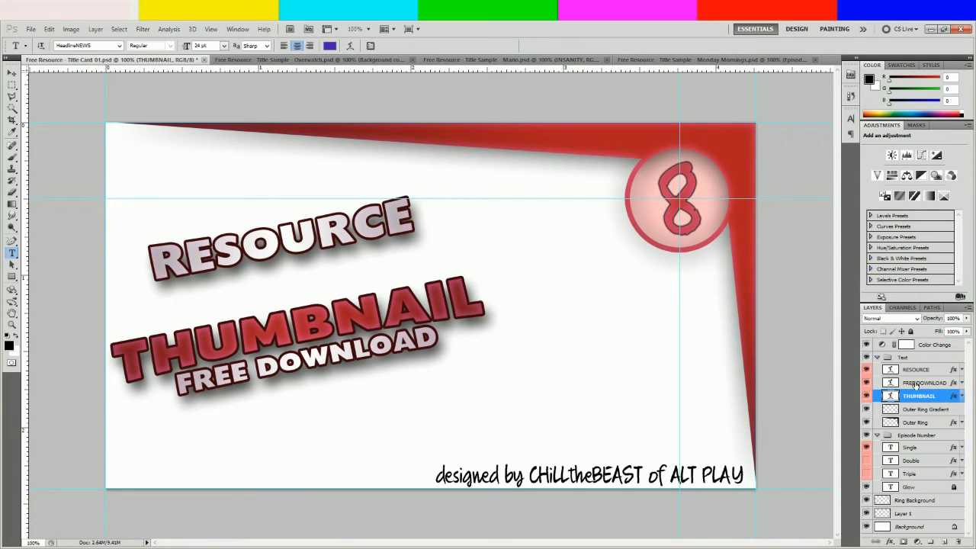
# - Move THUMBNAIL and FREE DOWNLOAD together up beneath RESOURCE, then reselect only THUMBNAIL
pyautogui.keyDown('shift'); pyautogui.click(915, 383); pyautogui.keyUp('shift')
pyautogui.press('v')
pyautogui.moveTo(352, 338); pyautogui.dragTo(349, 281)
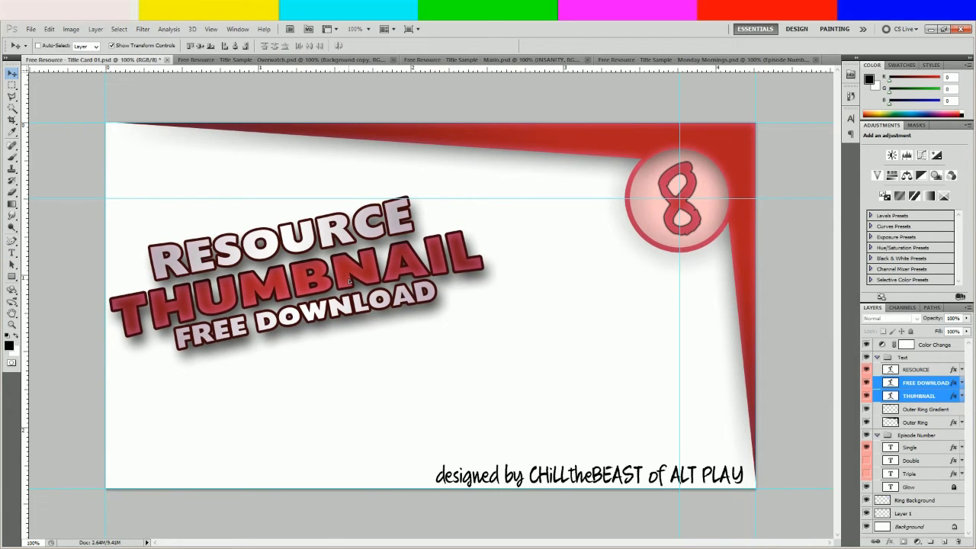
pyautogui.moveTo(349, 280); pyautogui.dragTo(349, 281)
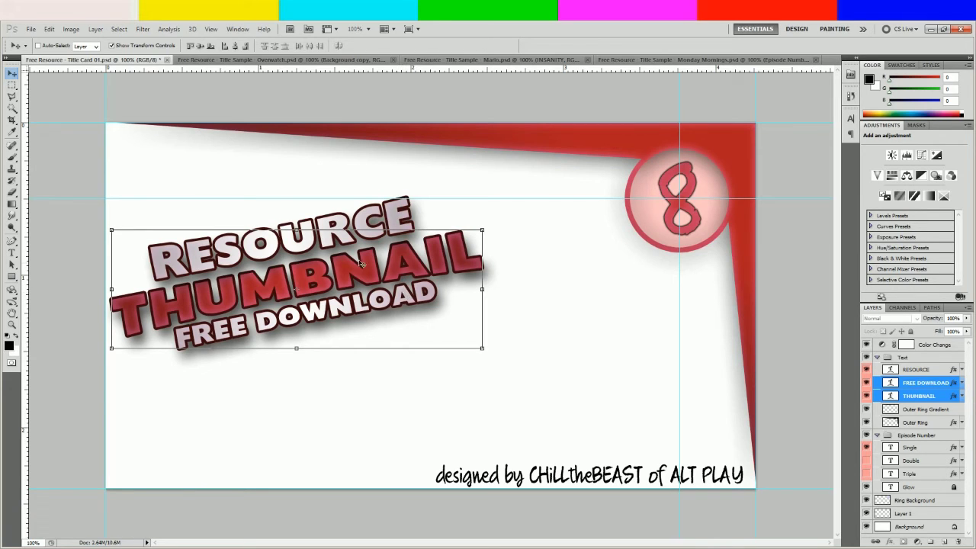
pyautogui.click(936, 397)
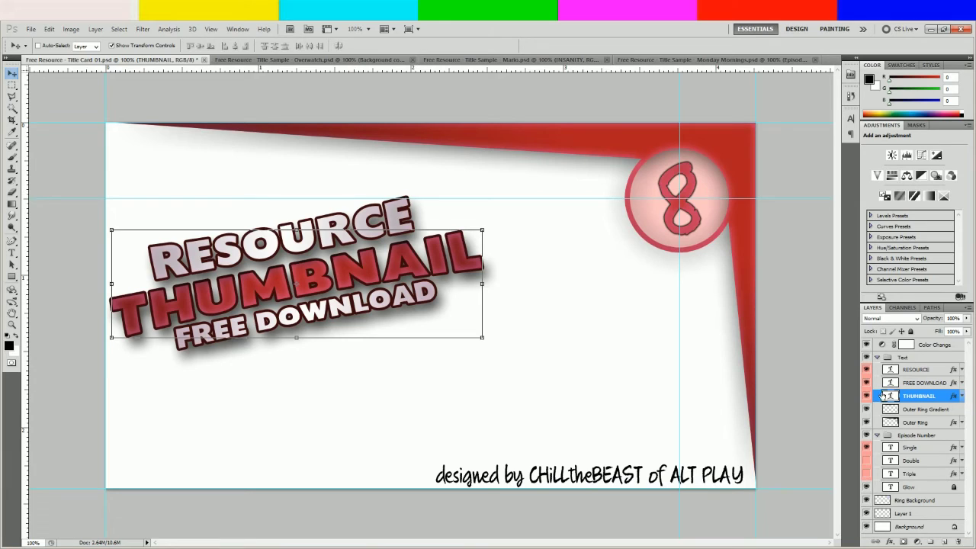
# - Change the episode number on the Single layer from 8 to 1
pyautogui.click(914, 448)
pyautogui.press('t')
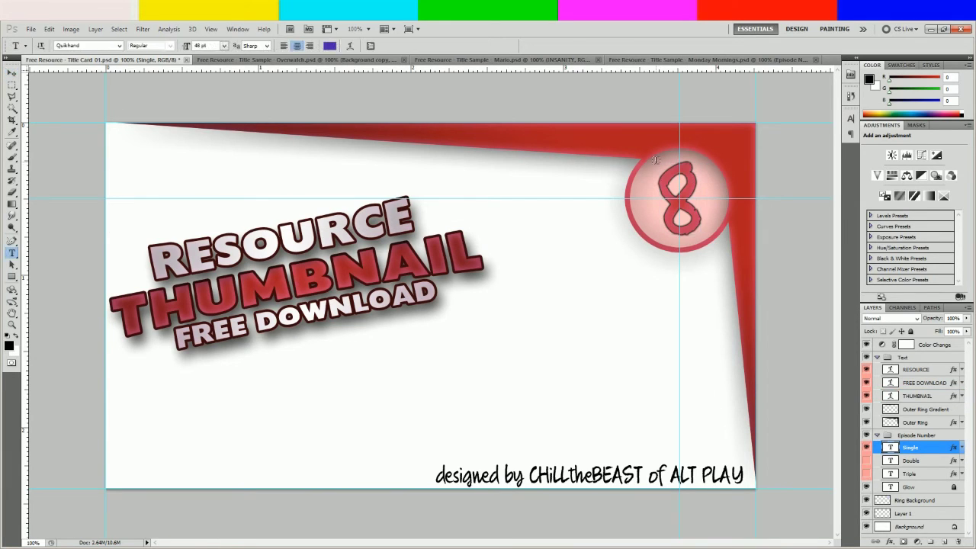
pyautogui.click(684, 192)
pyautogui.hotkey('ctrl', 'a')
pyautogui.write('1')
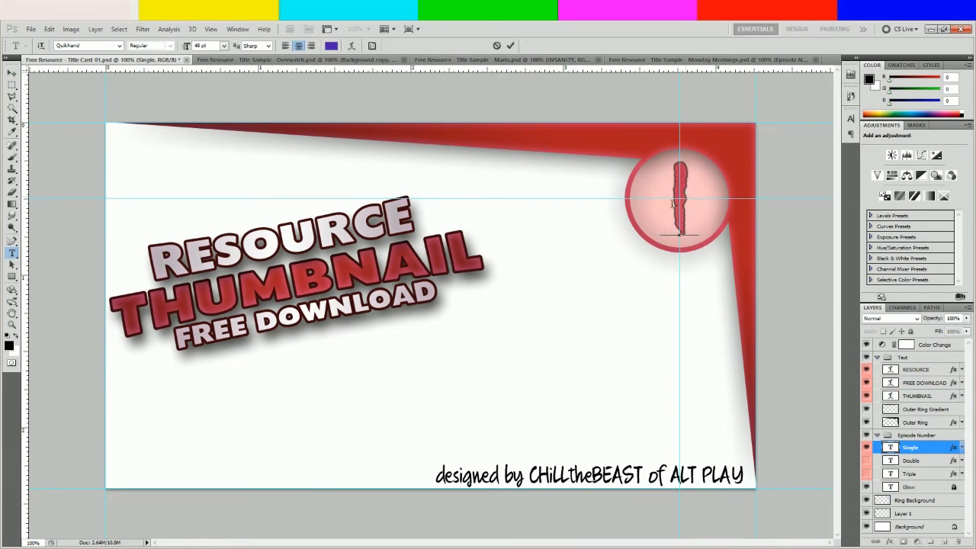
pyautogui.click(510, 45)
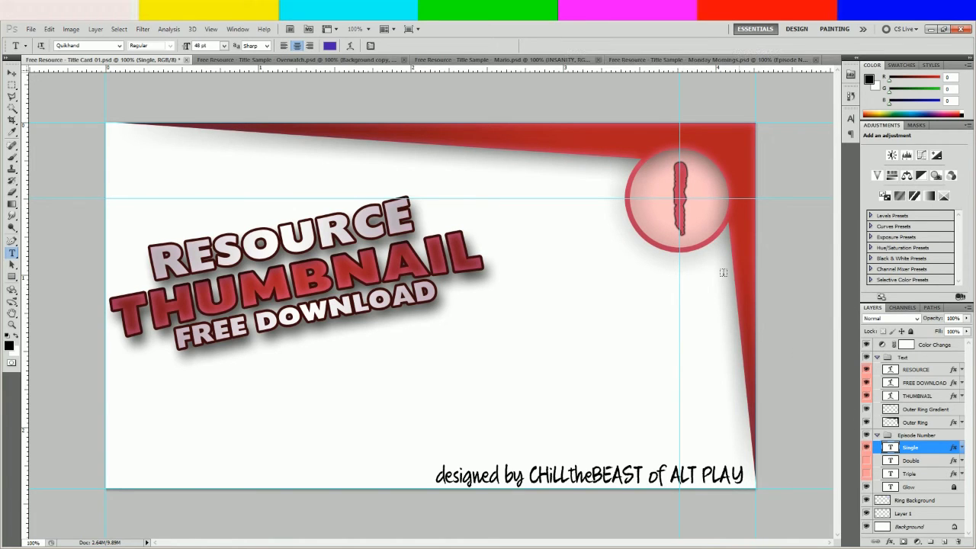
pyautogui.click(12, 74)
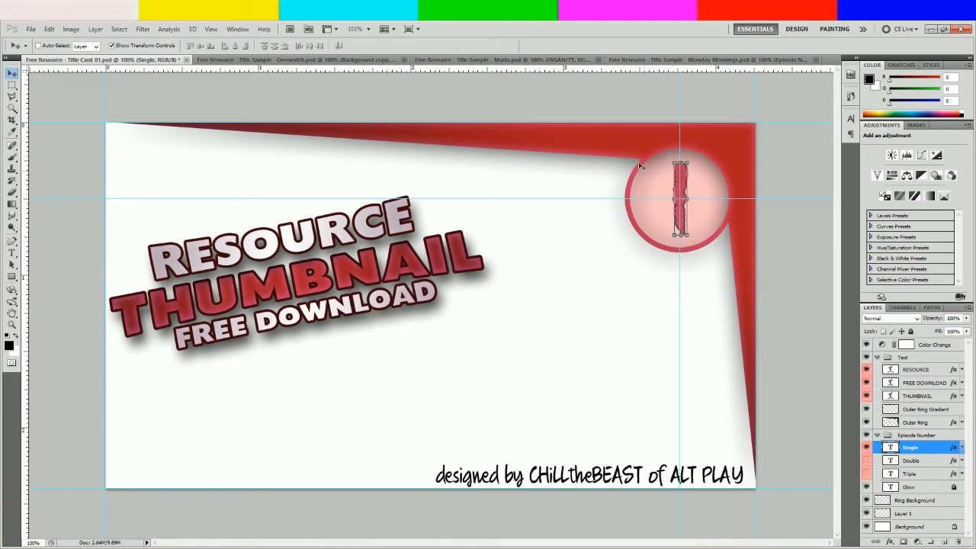
# - At 200% zoom, nudge the number 1 one pixel left, then return to 100%
pyautogui.click(369, 29)
pyautogui.click(358, 75)
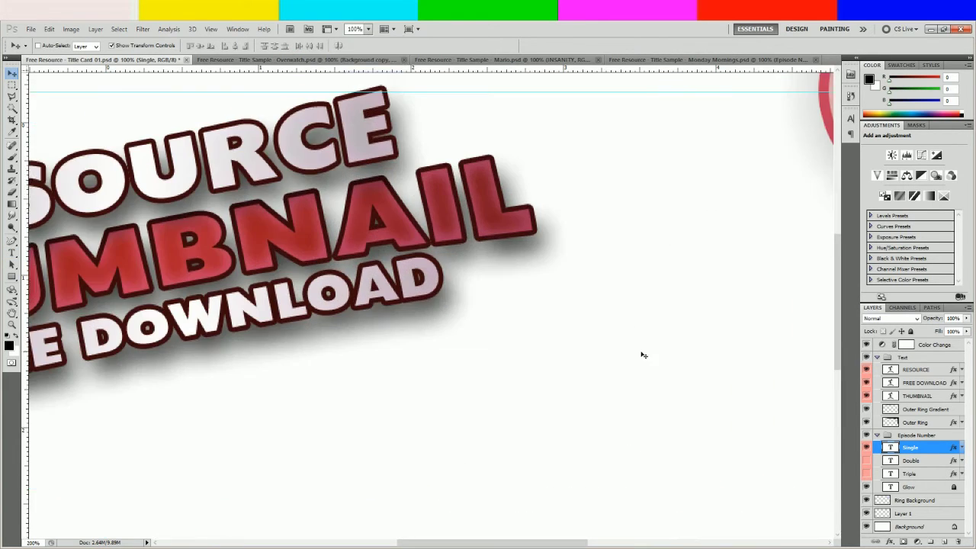
pyautogui.moveTo(488, 542); pyautogui.dragTo(595, 542)
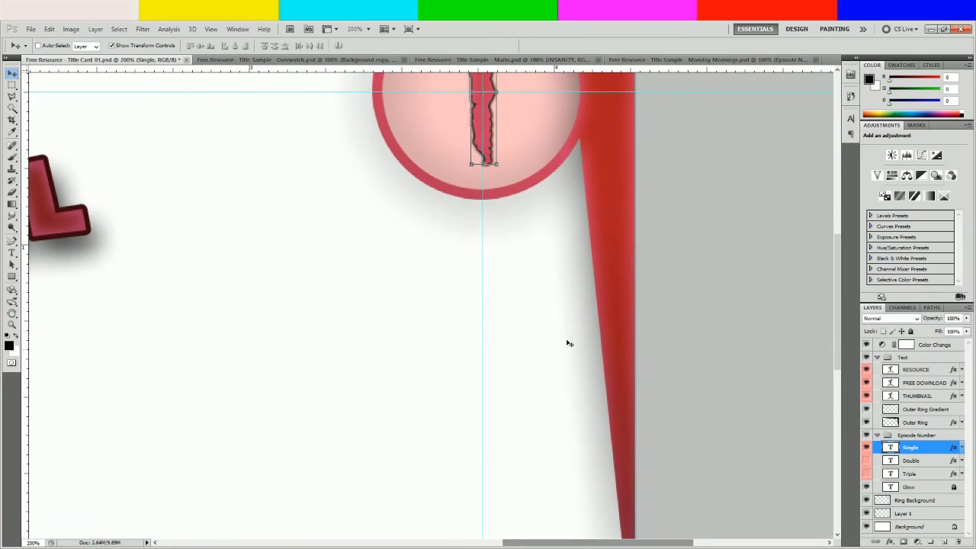
pyautogui.scroll(3, 569, 343)
pyautogui.scroll(1, 553, 305)
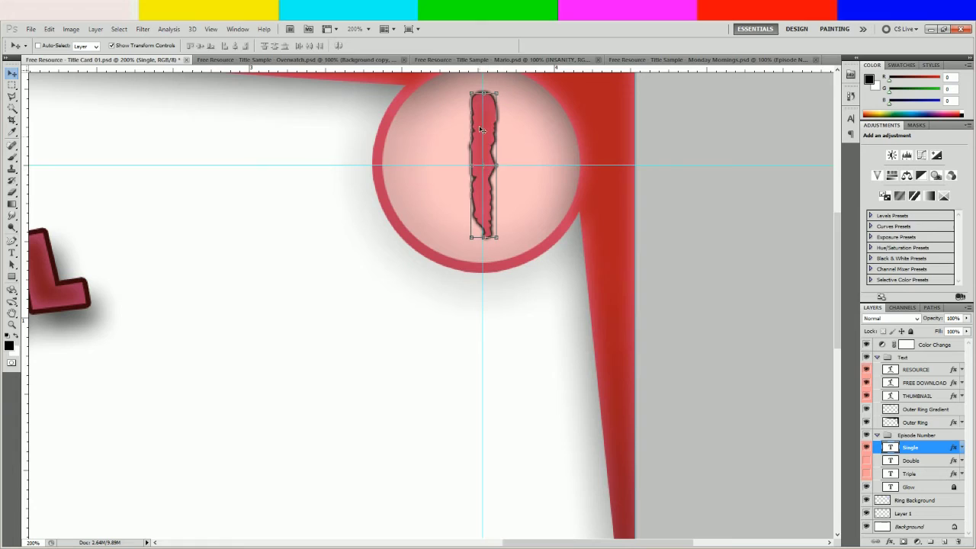
pyautogui.press('Left')
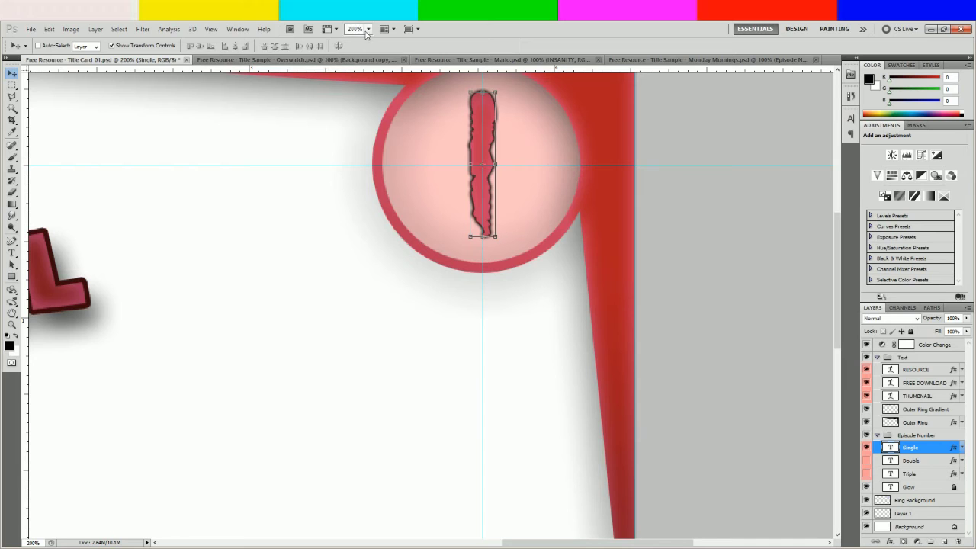
pyautogui.click(368, 30)
pyautogui.click(357, 68)
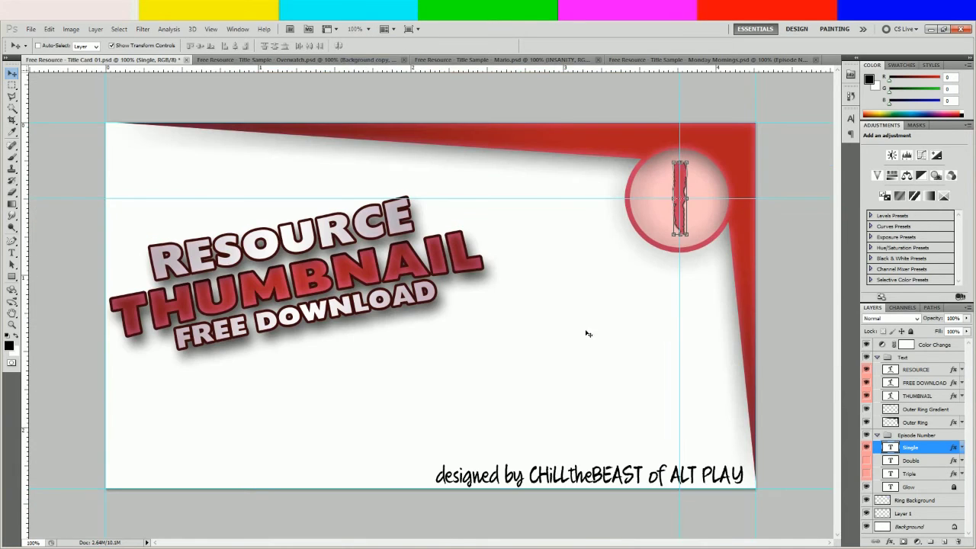
pyautogui.click(912, 474)
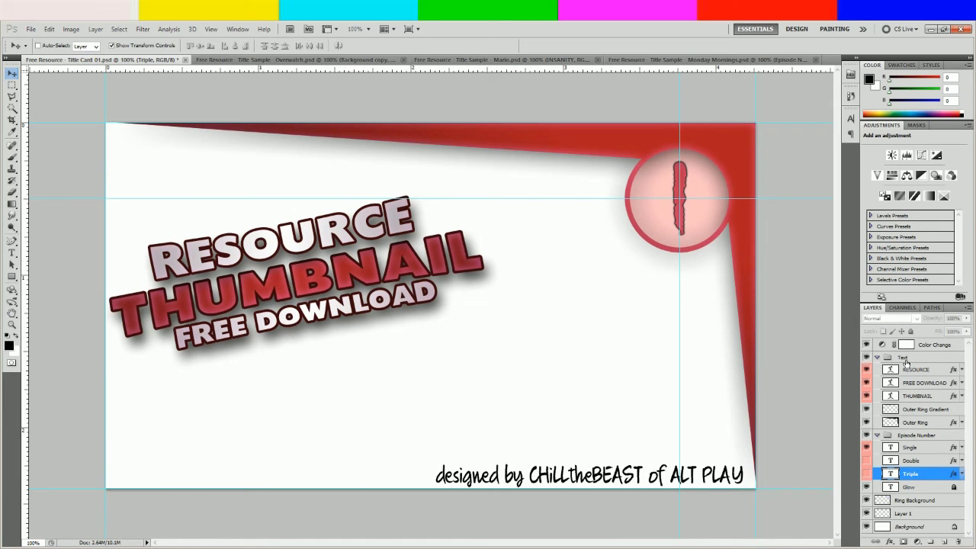
pyautogui.click(902, 358)
pyautogui.click(906, 435)
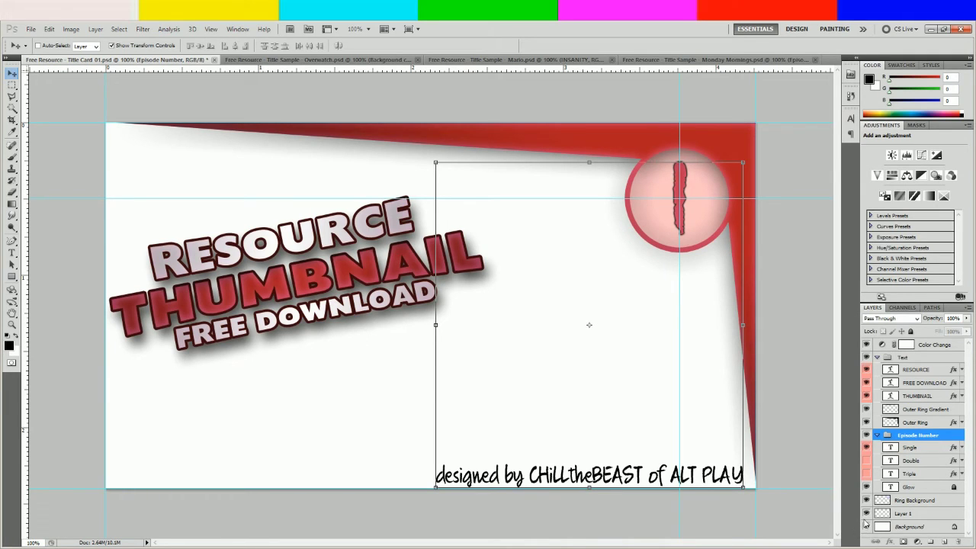
pyautogui.click(899, 518)
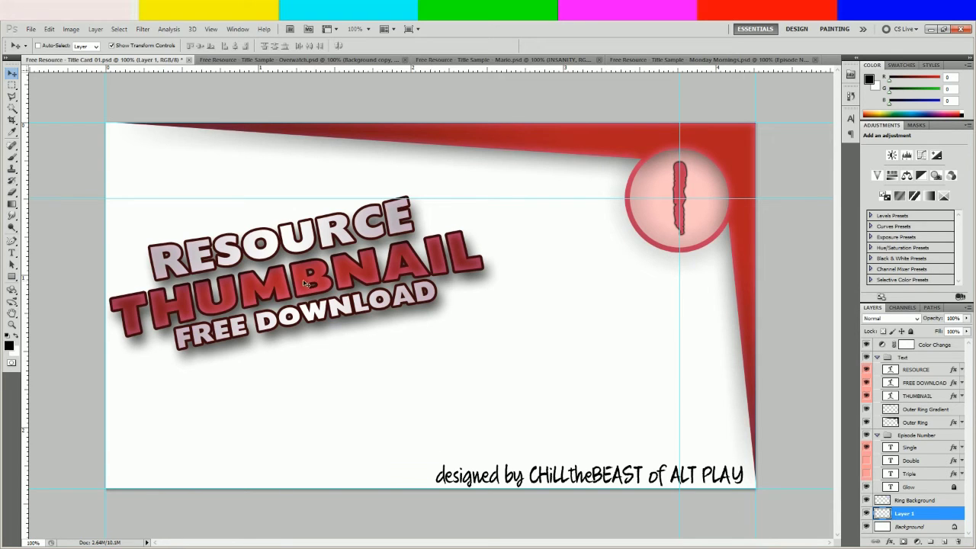
pyautogui.click(12, 252)
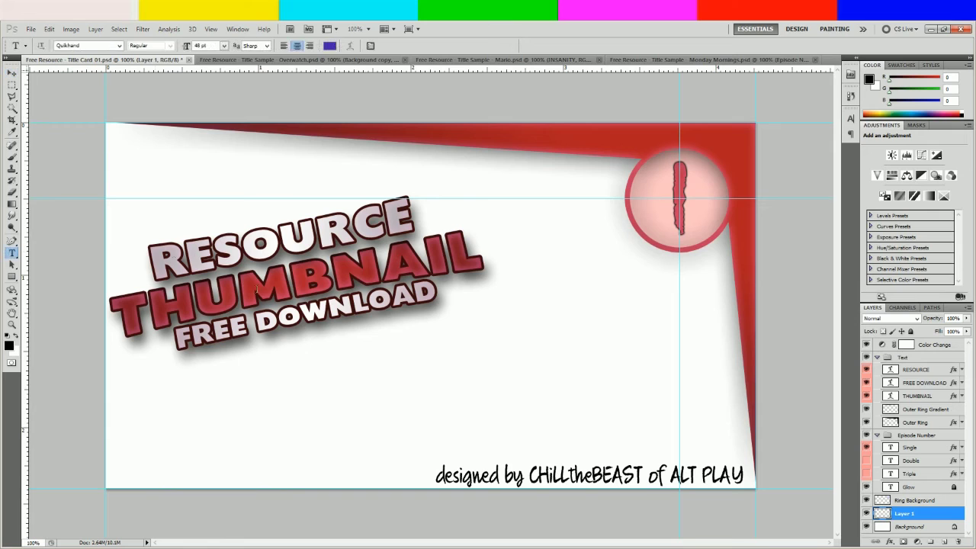
pyautogui.click(311, 278)
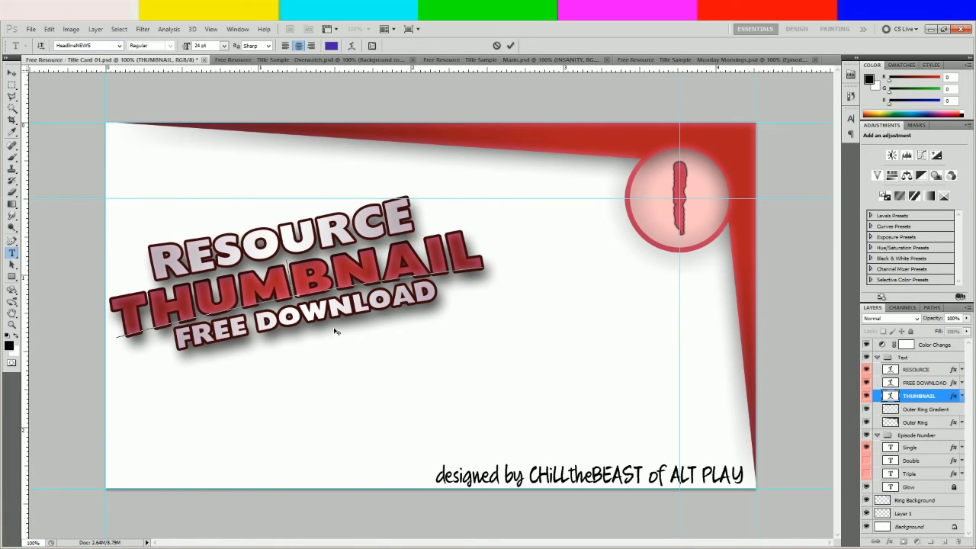
pyautogui.click(509, 46)
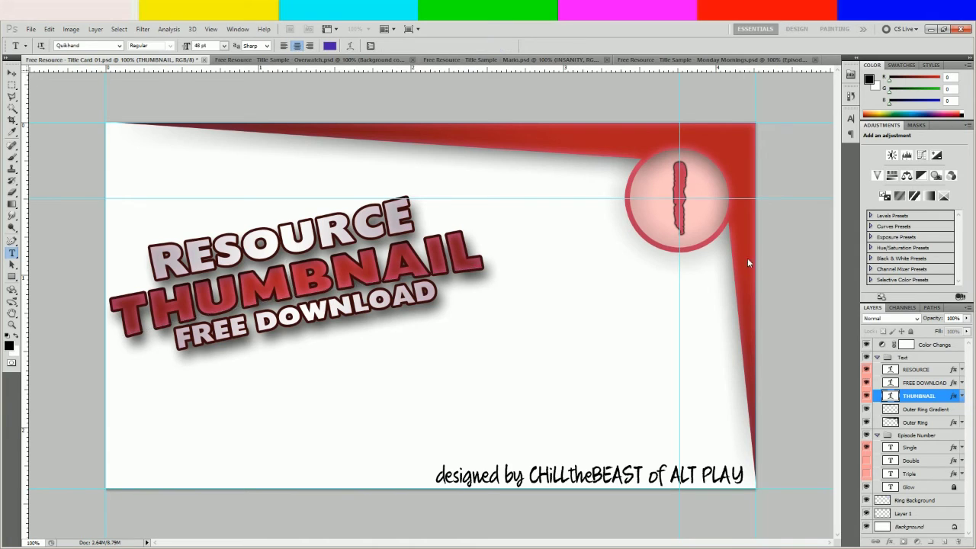
pyautogui.click(648, 473)
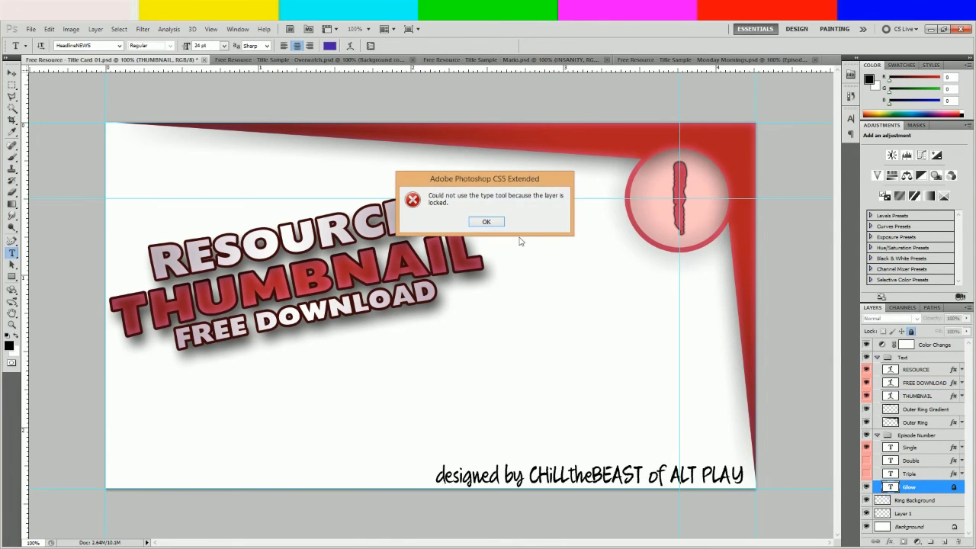
pyautogui.click(486, 222)
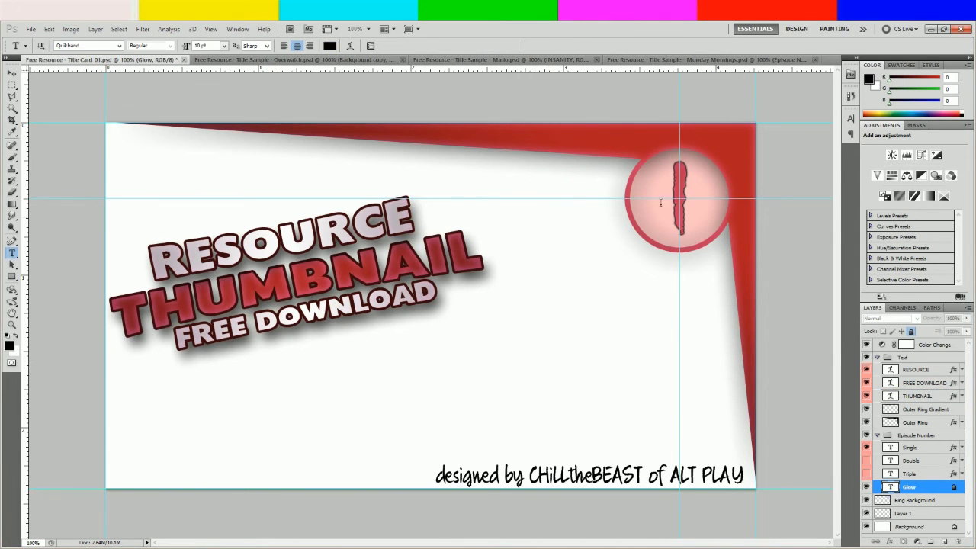
pyautogui.click(680, 198)
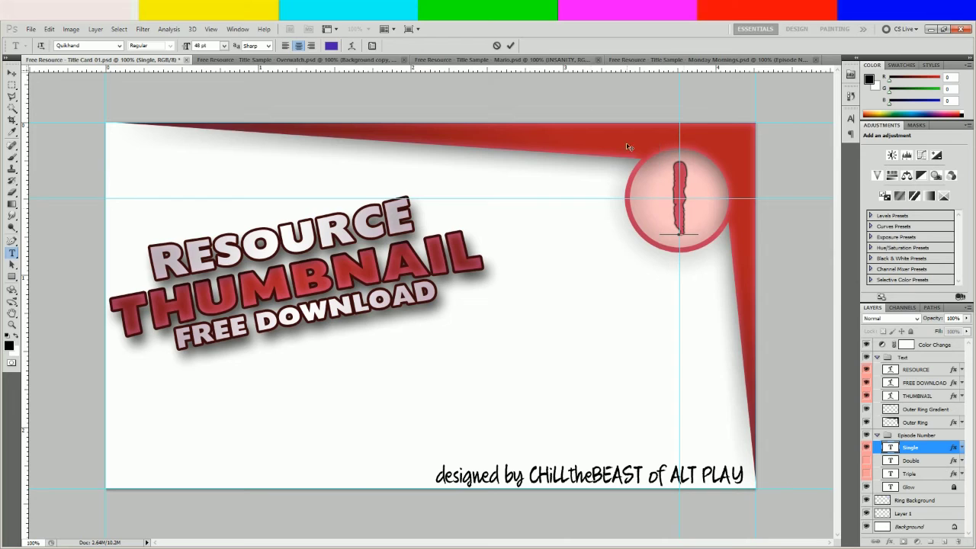
pyautogui.click(510, 45)
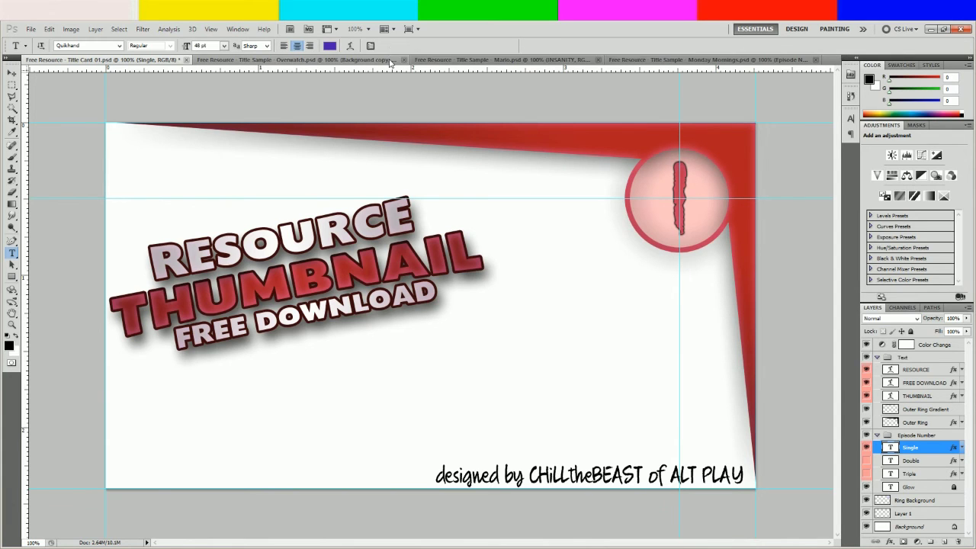
# - Shift the template's Color Change hue from red to purple, comparing it against the Overwatch sample
pyautogui.click(392, 61)
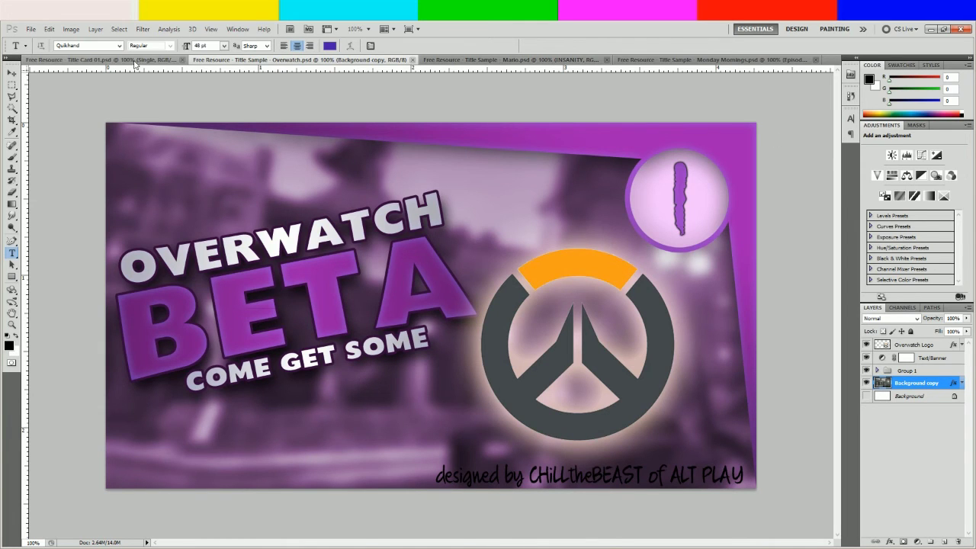
pyautogui.click(138, 60)
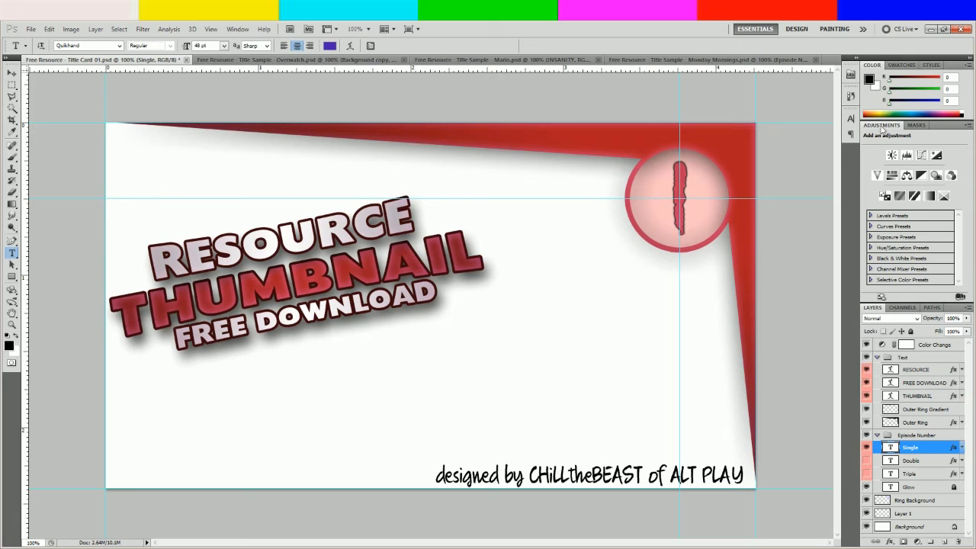
pyautogui.click(930, 345)
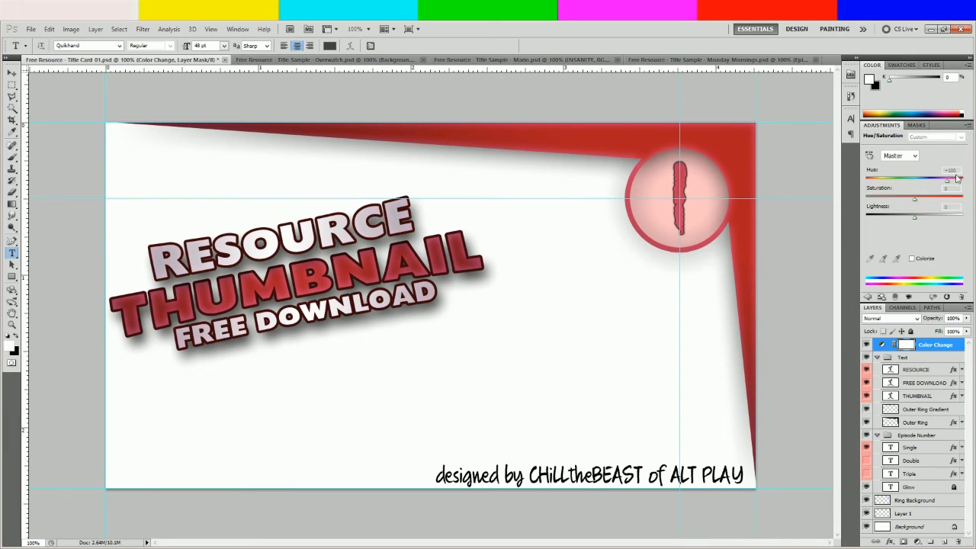
pyautogui.moveTo(946, 180); pyautogui.dragTo(931, 182)
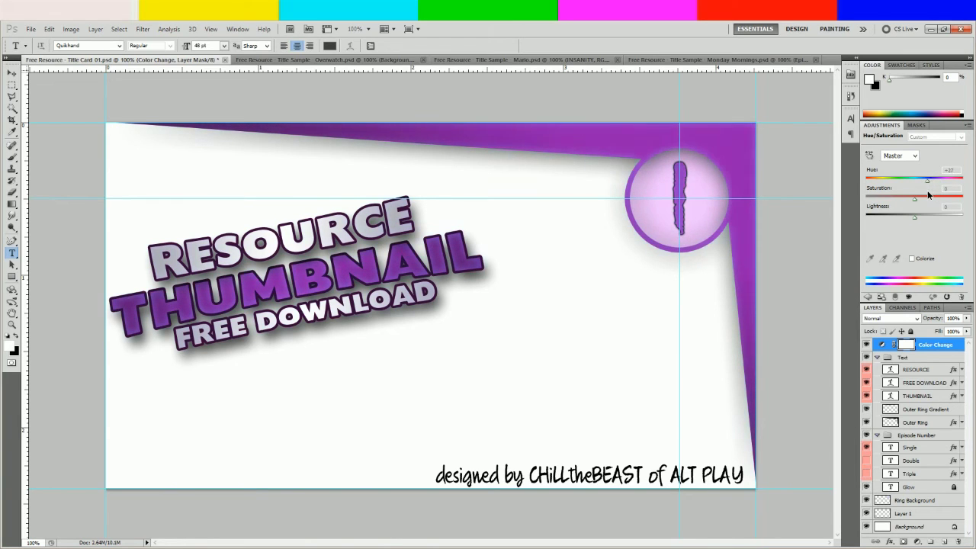
pyautogui.moveTo(931, 181); pyautogui.dragTo(921, 181)
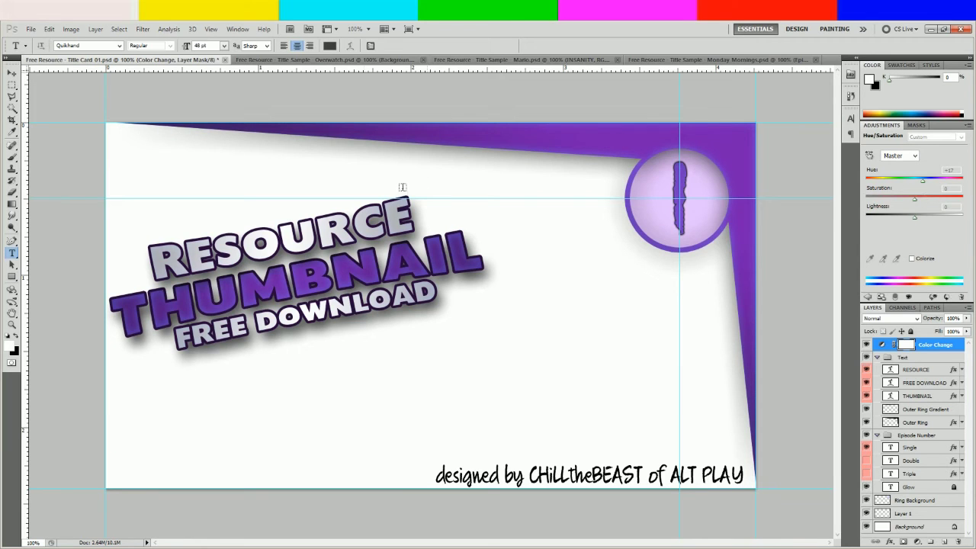
pyautogui.click(328, 60)
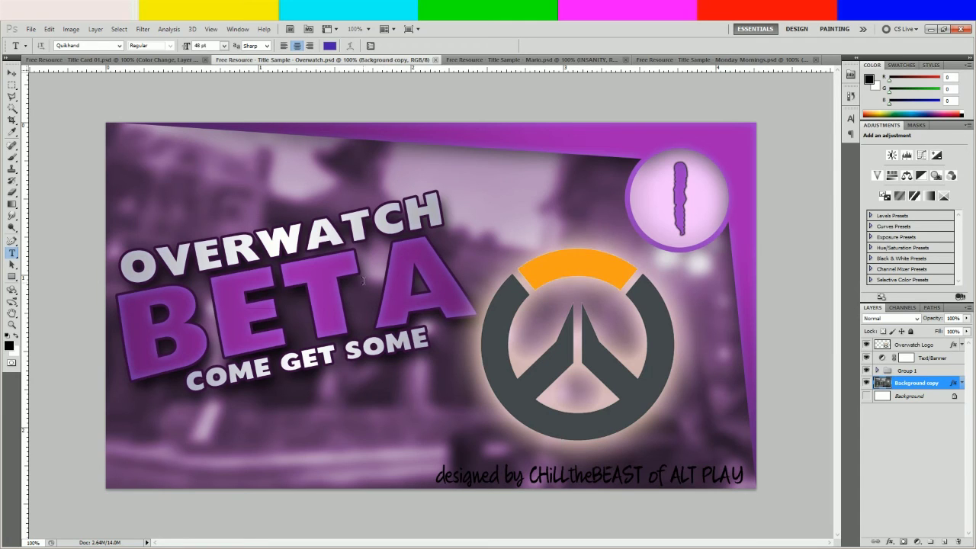
# - Switch to the Title Sample - Mario.psd document
pyautogui.click(527, 59)
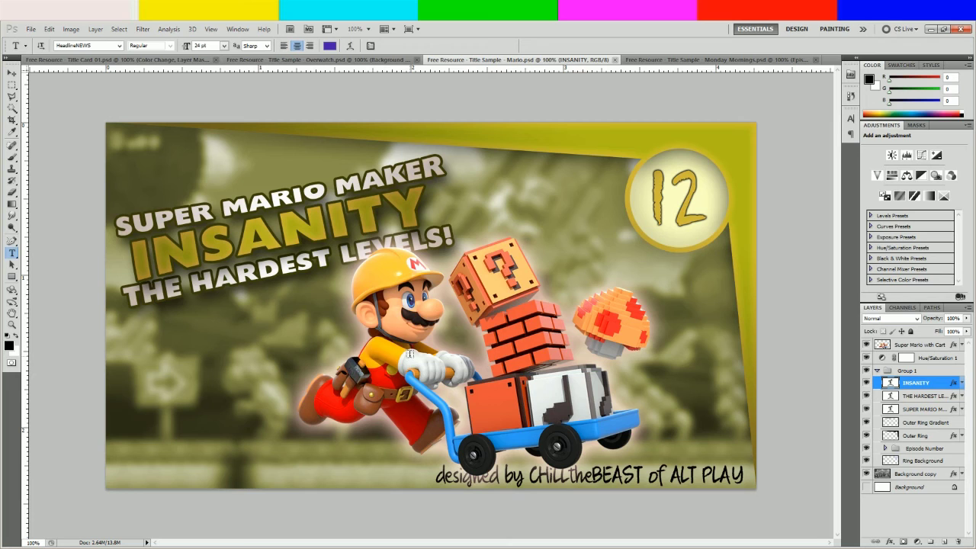
pyautogui.click(391, 61)
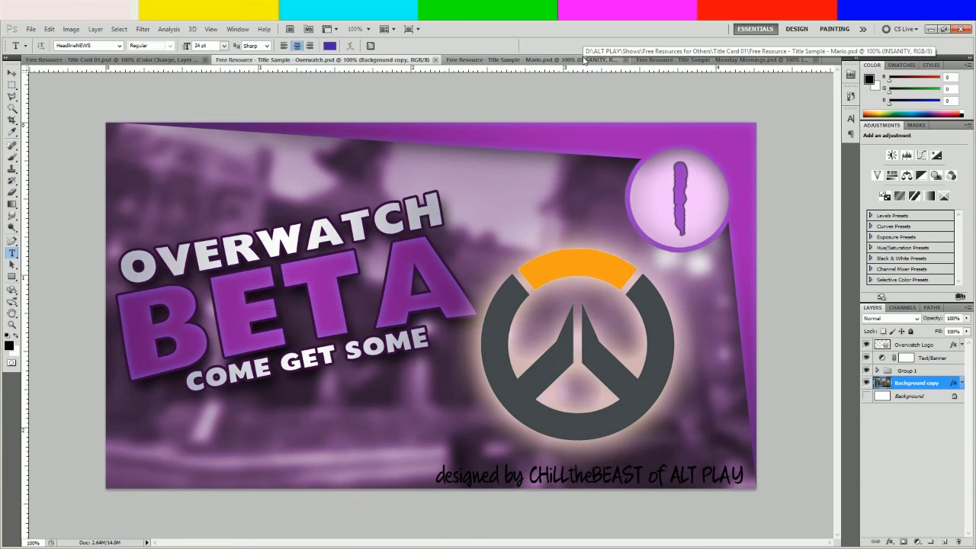
pyautogui.click(585, 60)
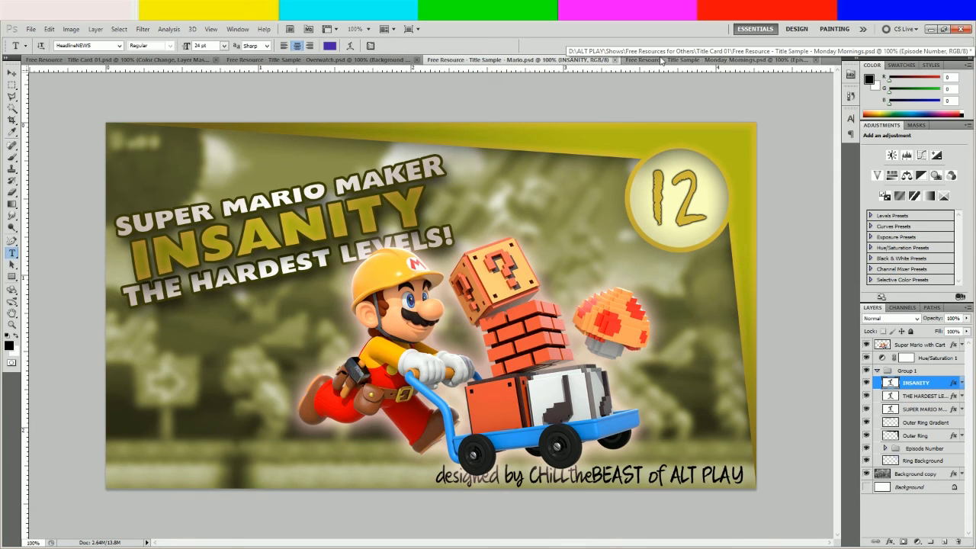
# - Switch to the Monday Mornings sample and select its #MONDAYMORNINGS text layer
pyautogui.click(661, 60)
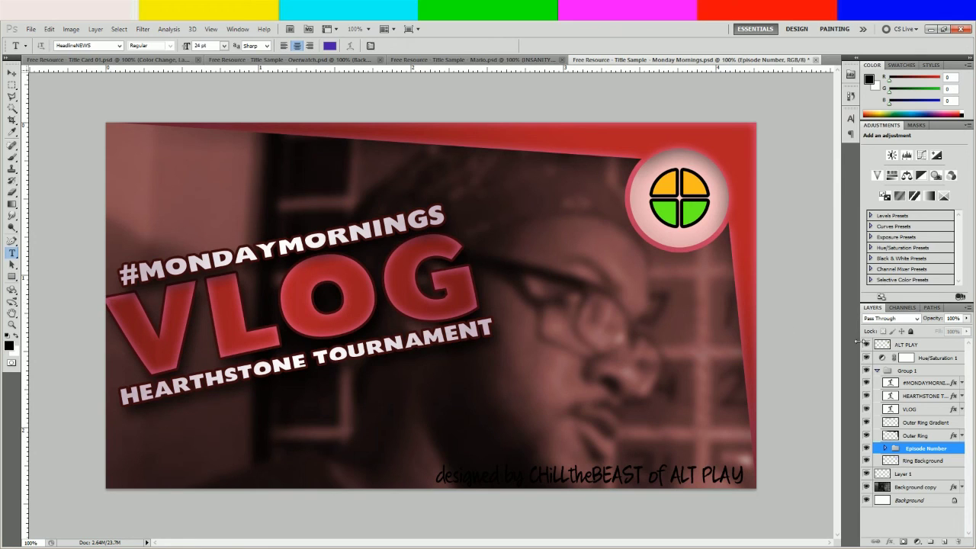
pyautogui.click(928, 382)
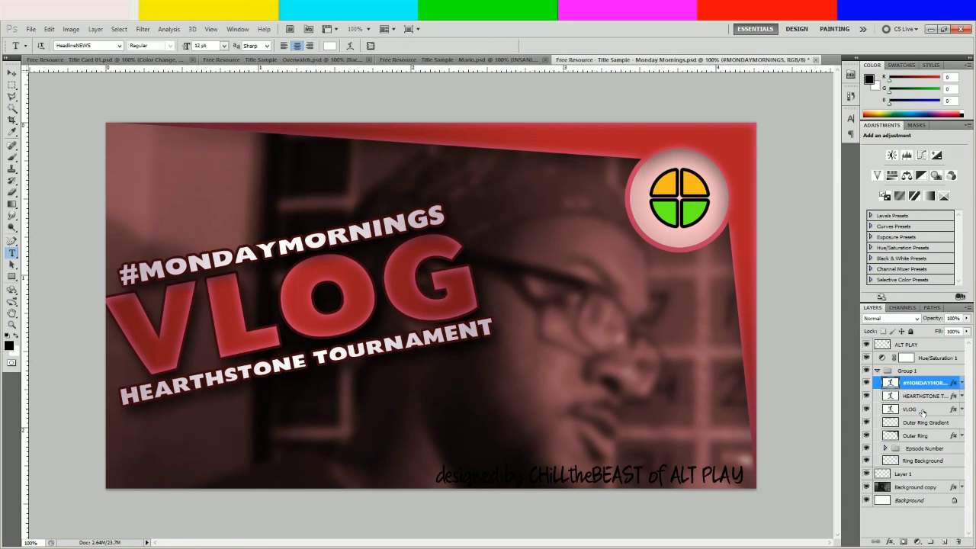
# - Move the three title text layers slightly up and right, then deselect VLOG
pyautogui.keyDown('shift'); pyautogui.click(922, 409); pyautogui.keyUp('shift')
pyautogui.press('v')
pyautogui.moveTo(333, 279); pyautogui.dragTo(339, 261)
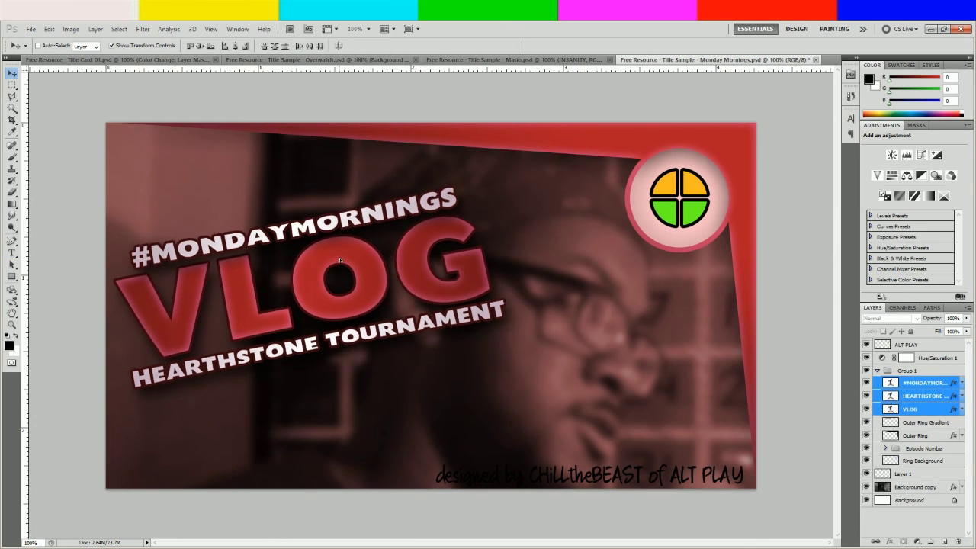
pyautogui.hotkey('ctrl', 't')
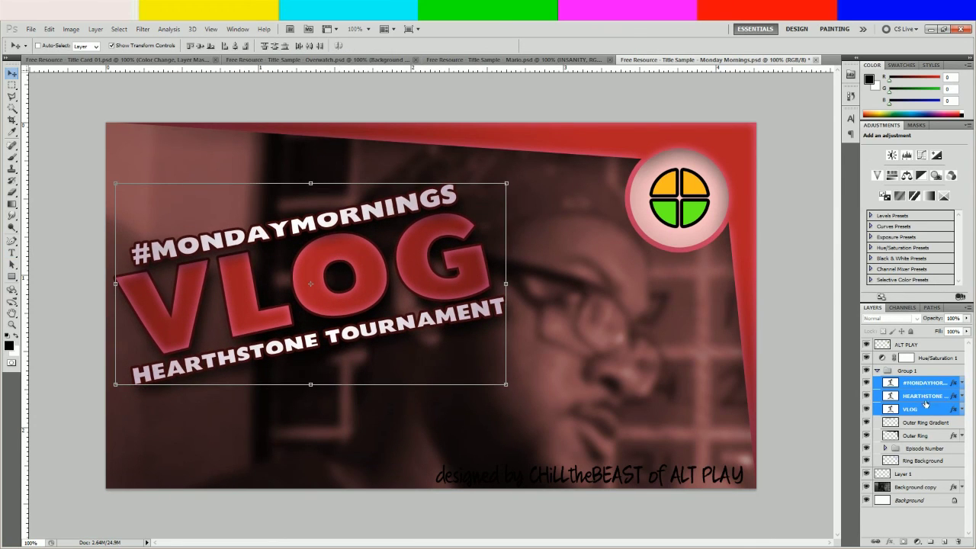
pyautogui.click(922, 412)
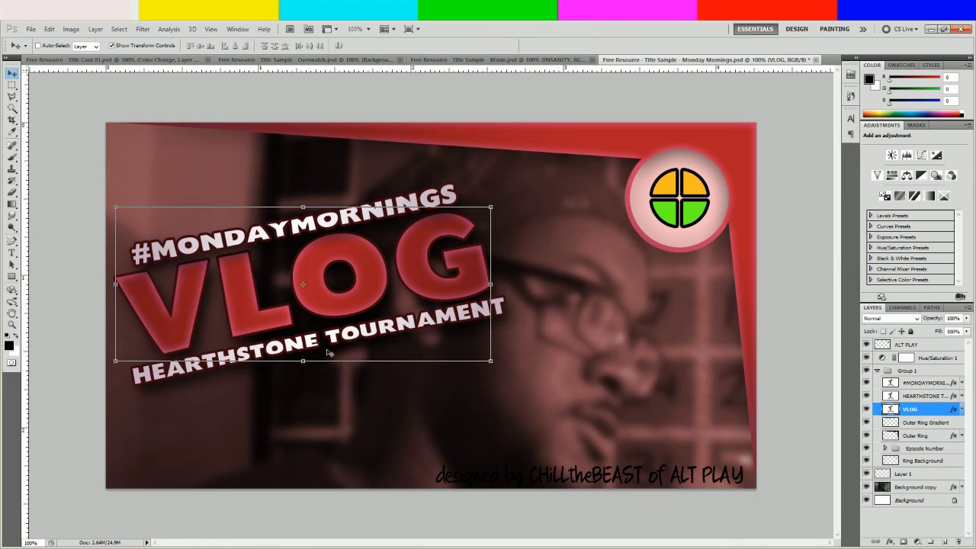
pyautogui.click(912, 526)
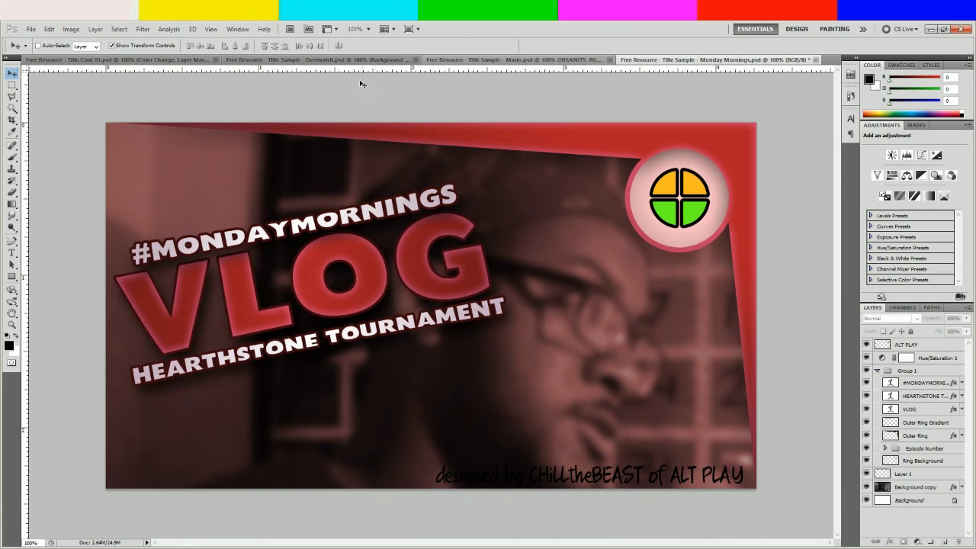
pyautogui.click(371, 61)
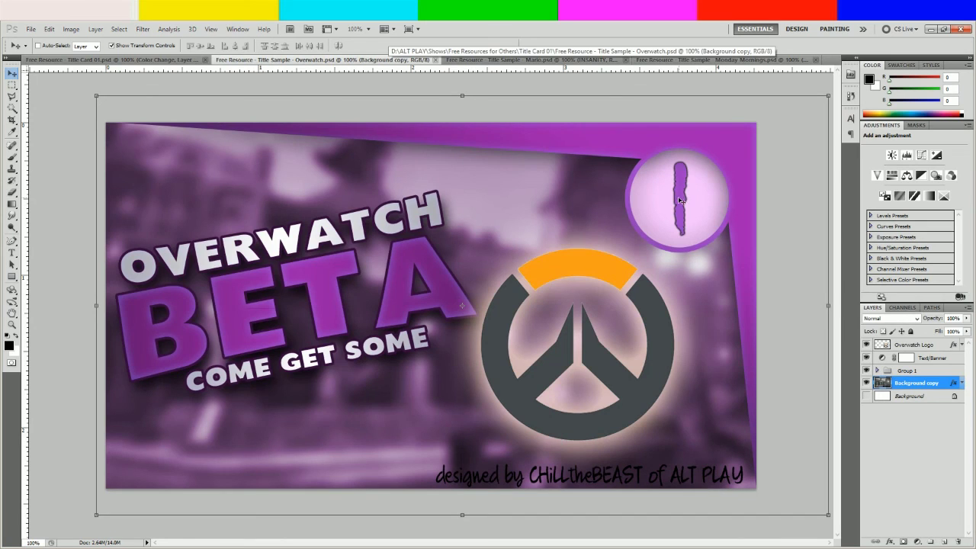
pyautogui.click(587, 60)
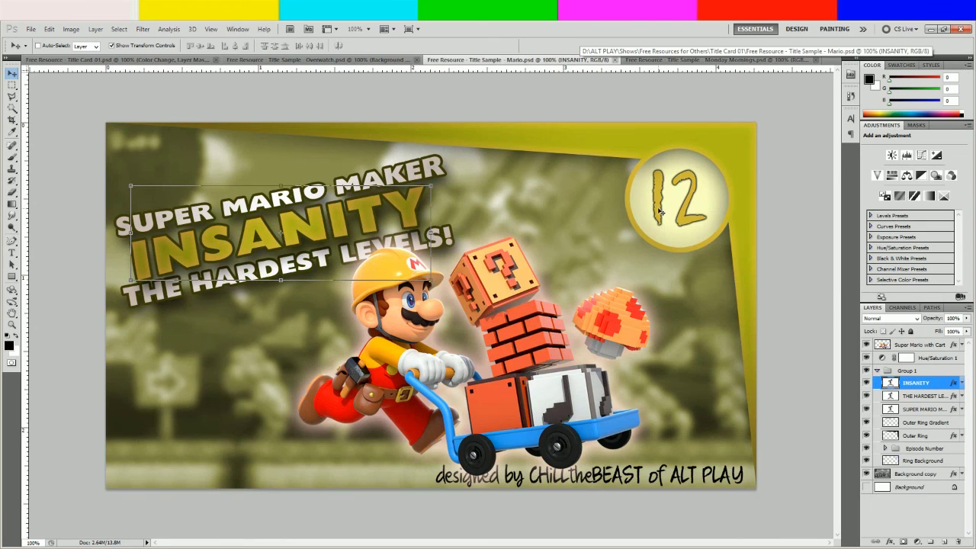
pyautogui.click(696, 60)
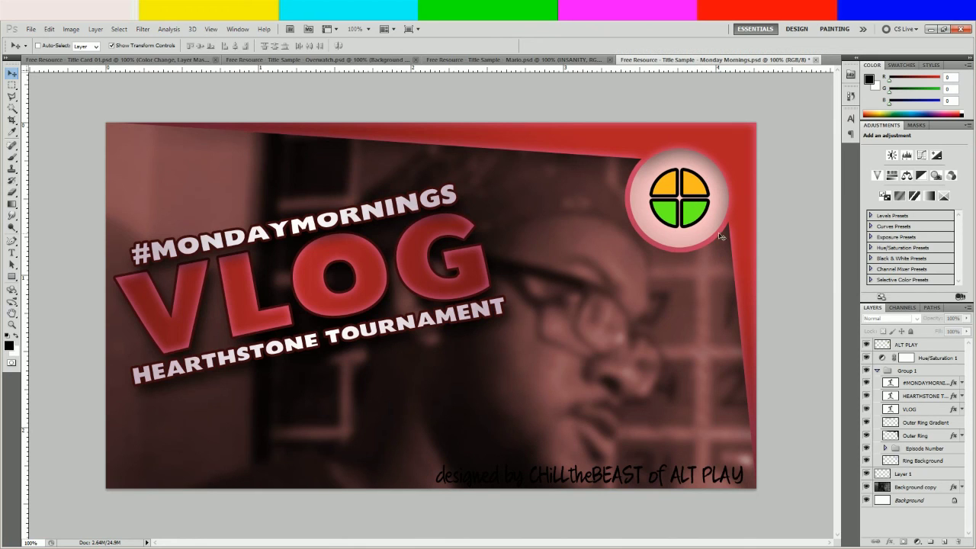
pyautogui.click(175, 59)
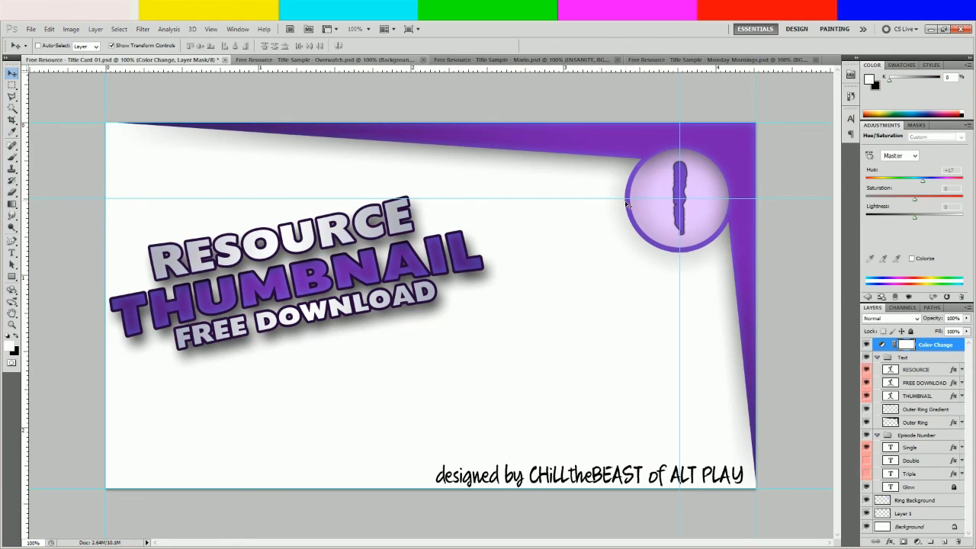
pyautogui.click(703, 60)
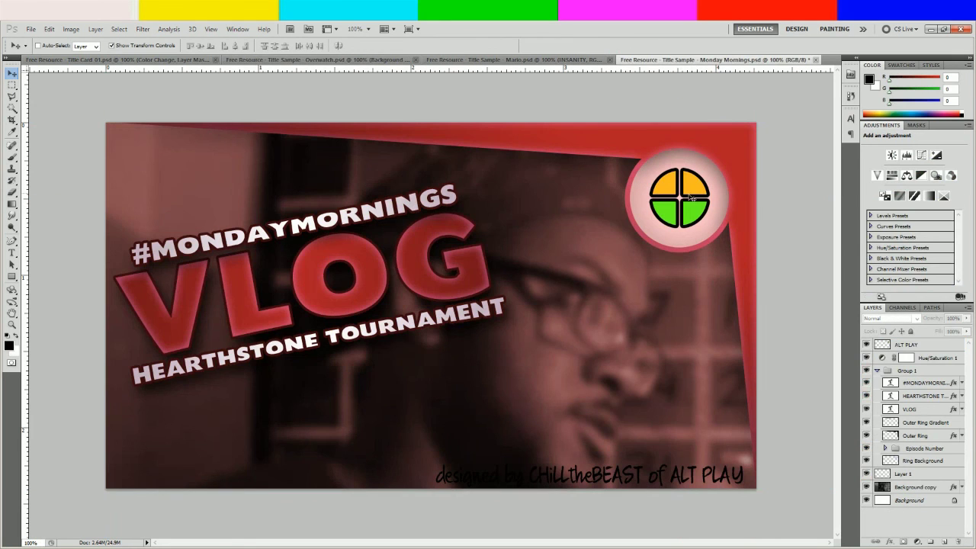